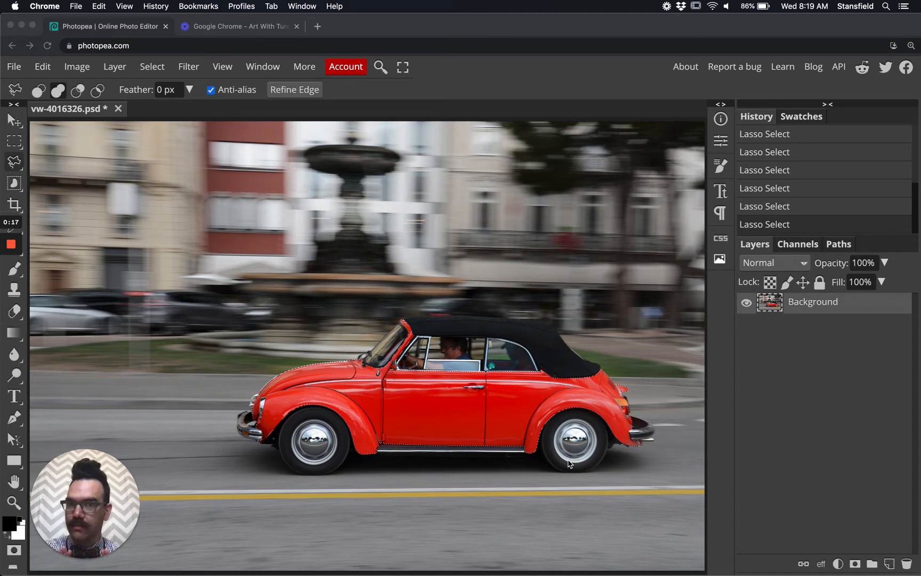
{"action": "left_click", "coordinate": [14, 143]}
{"action": "left_click", "coordinate": [15, 142]}
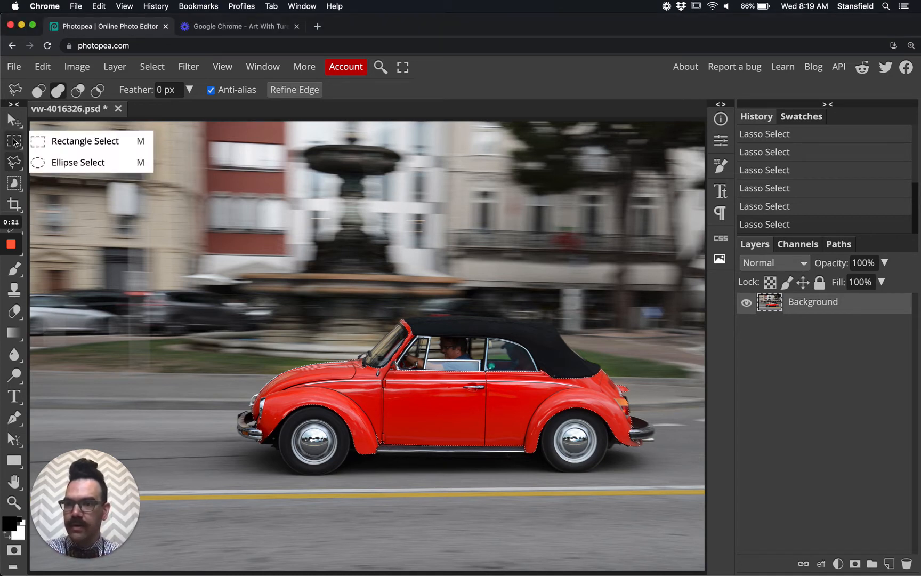
{"action": "left_click", "coordinate": [16, 164]}
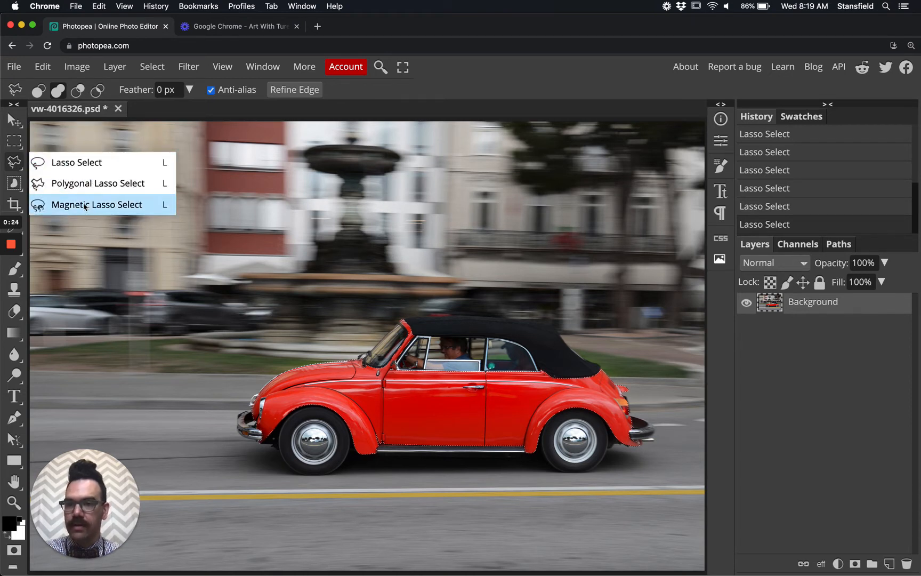
{"action": "left_click", "coordinate": [17, 185]}
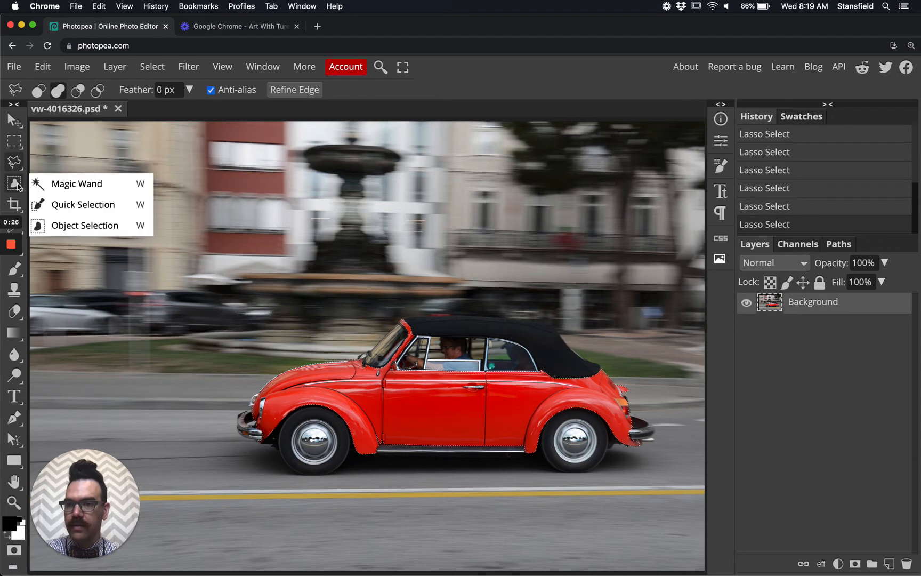
{"action": "left_click", "coordinate": [15, 184]}
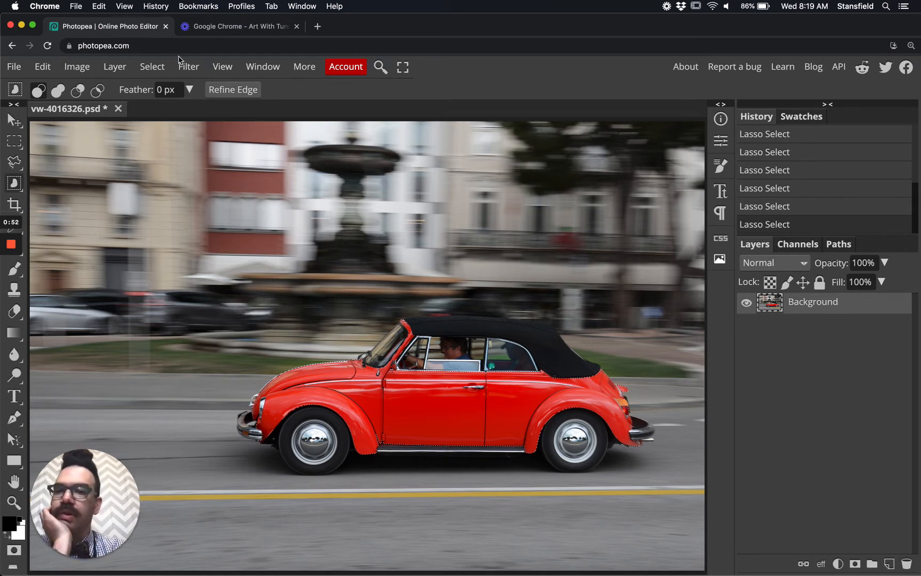
- Examine the options for modifying the selection, including the Smooth and Border settings, without applying any of them
{"action": "left_click", "coordinate": [159, 68]}
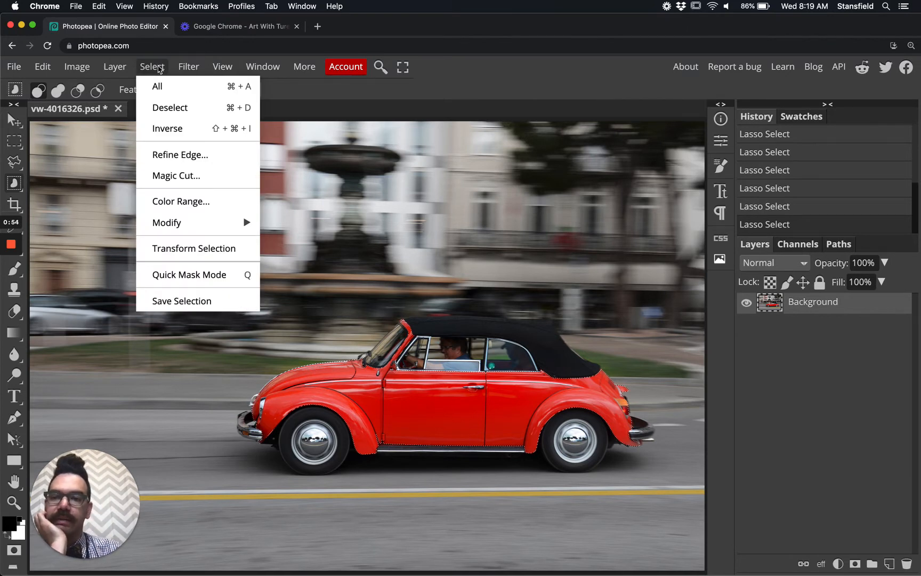
{"action": "mouse_move", "coordinate": [235, 222]}
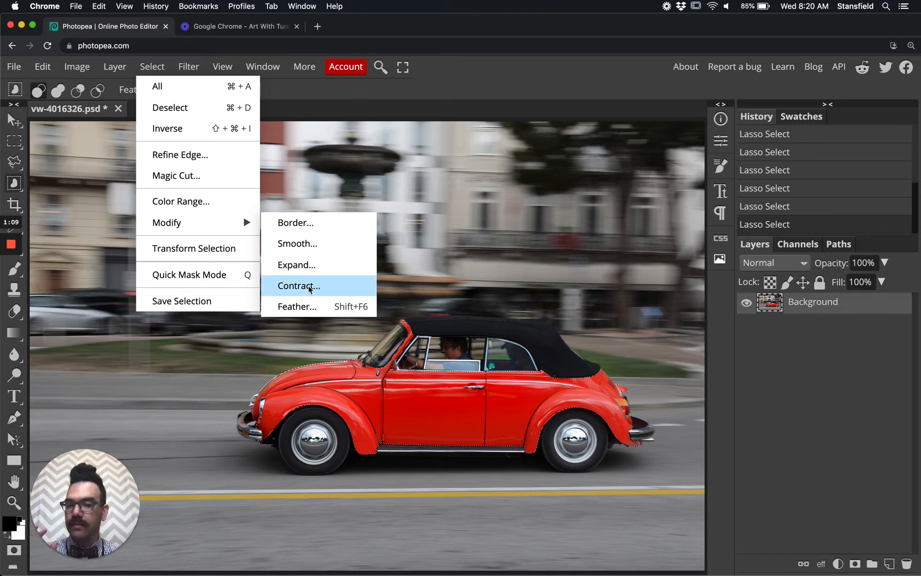
{"action": "left_click", "coordinate": [297, 244]}
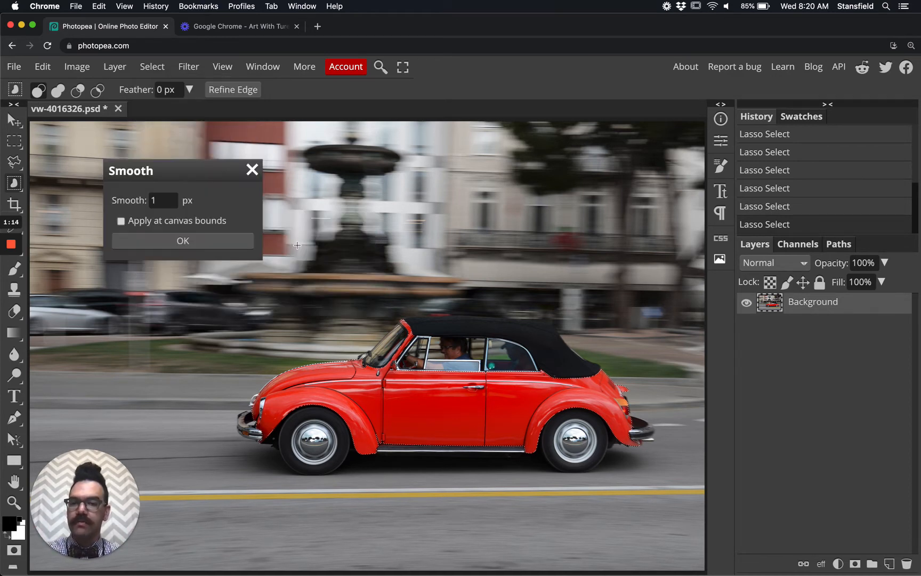
{"action": "left_click", "coordinate": [164, 202]}
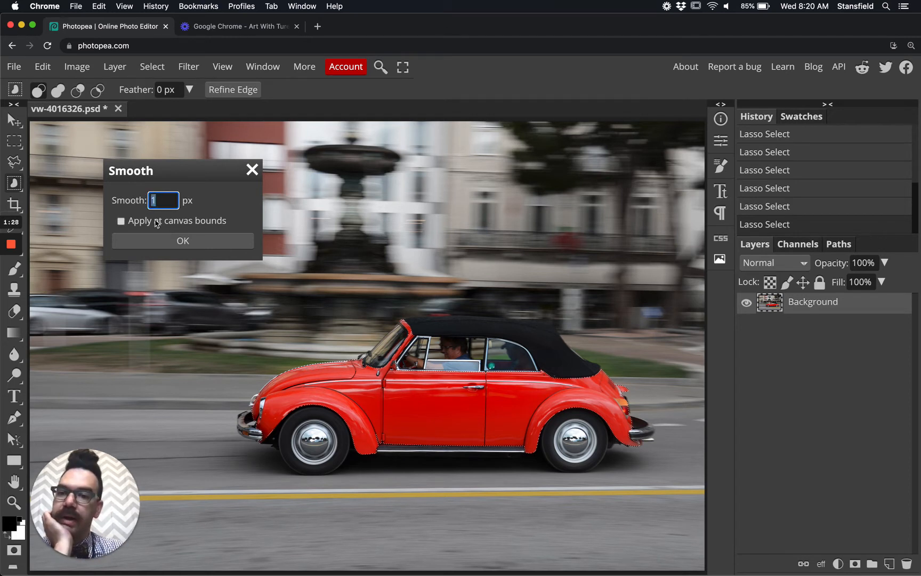
{"action": "left_click", "coordinate": [252, 169]}
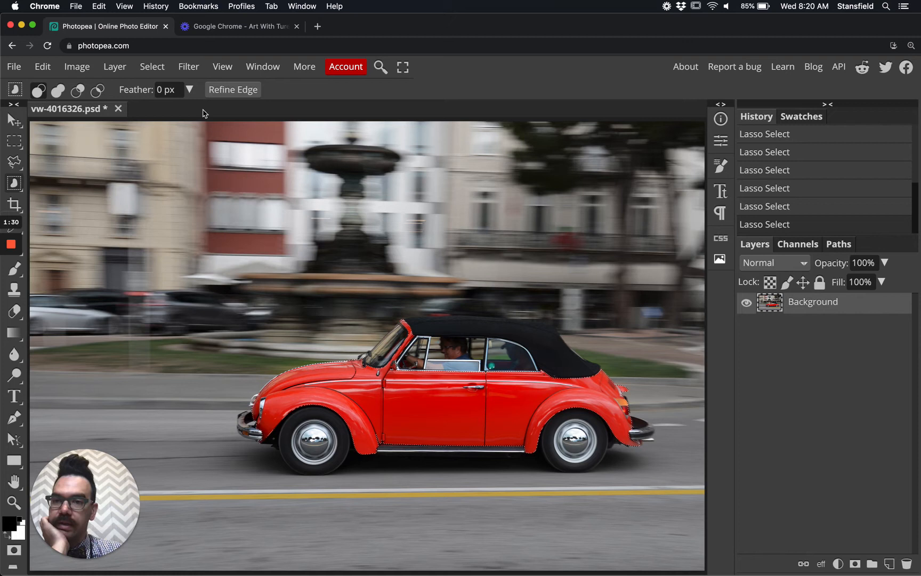
{"action": "left_click", "coordinate": [153, 68]}
{"action": "mouse_move", "coordinate": [203, 222]}
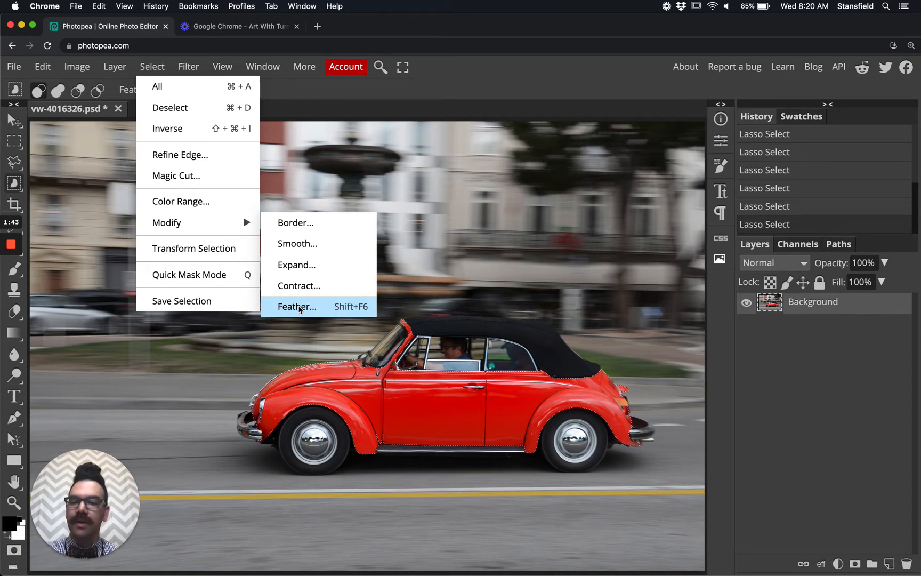
{"action": "left_click", "coordinate": [304, 226]}
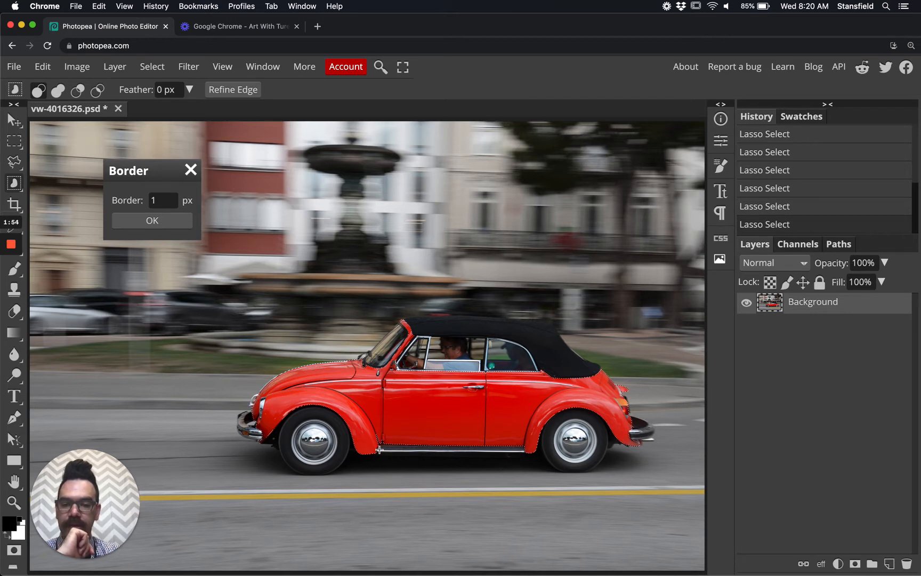
{"action": "left_click", "coordinate": [191, 170]}
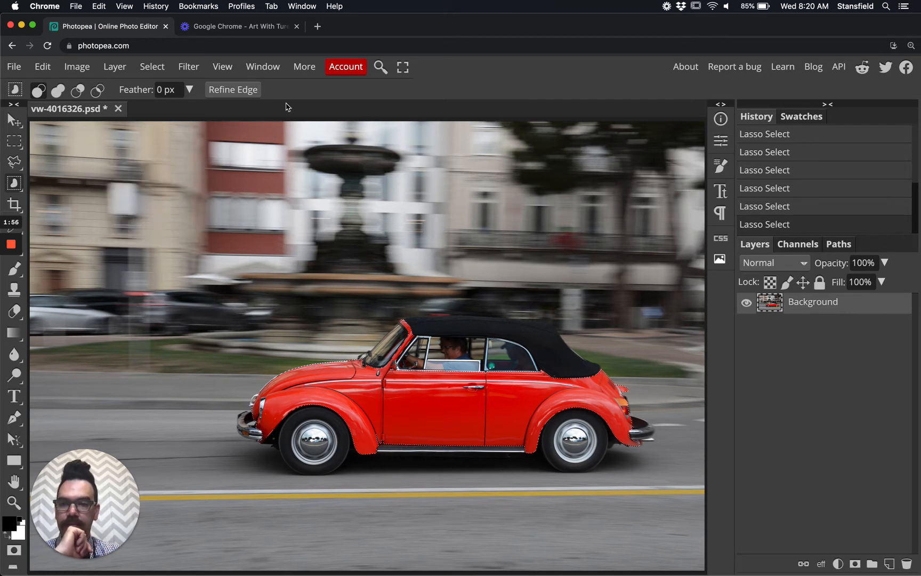
- Add the unselected gap between the front fender and the door's lower hinge to the car body selection with Polygonal Lasso
{"action": "scroll", "coordinate": [261, 185], "scroll_direction": "up", "scroll_amount": 5}
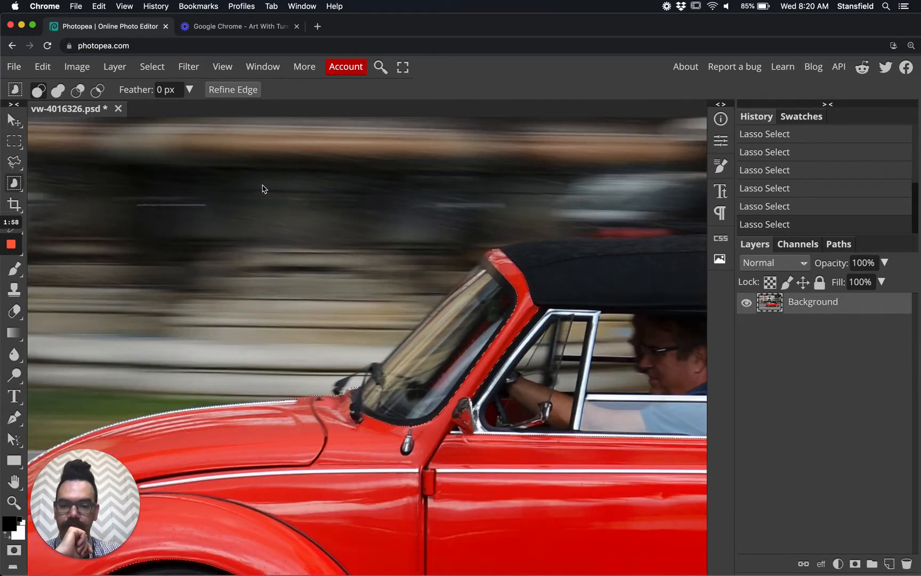
{"action": "left_click", "coordinate": [15, 486]}
{"action": "left_click_drag", "start_coordinate": [414, 463], "coordinate": [333, 176]}
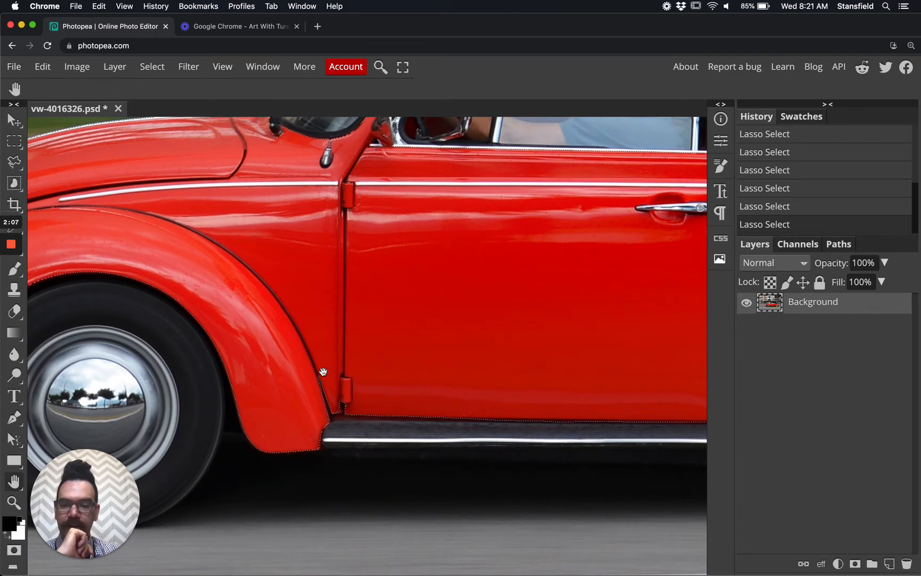
{"action": "right_click", "coordinate": [14, 184]}
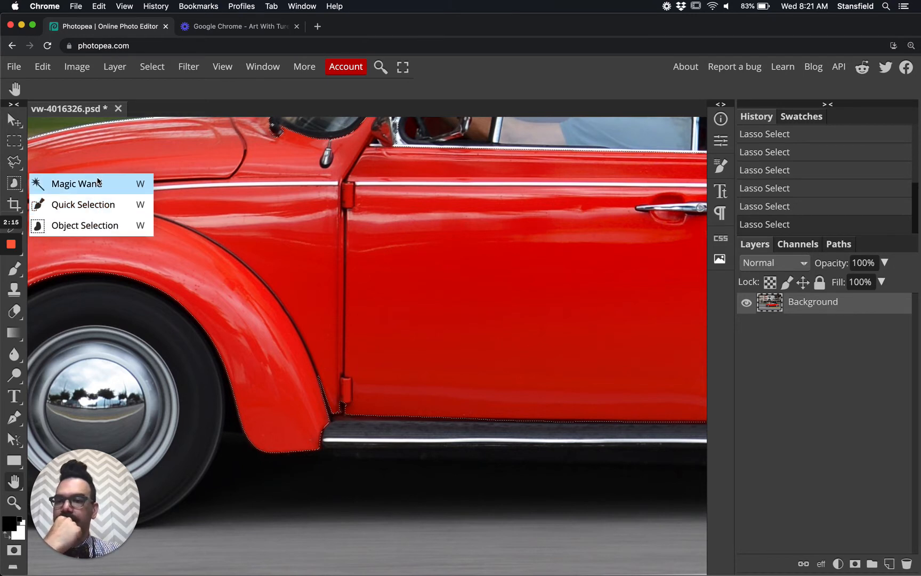
{"action": "left_click", "coordinate": [17, 168]}
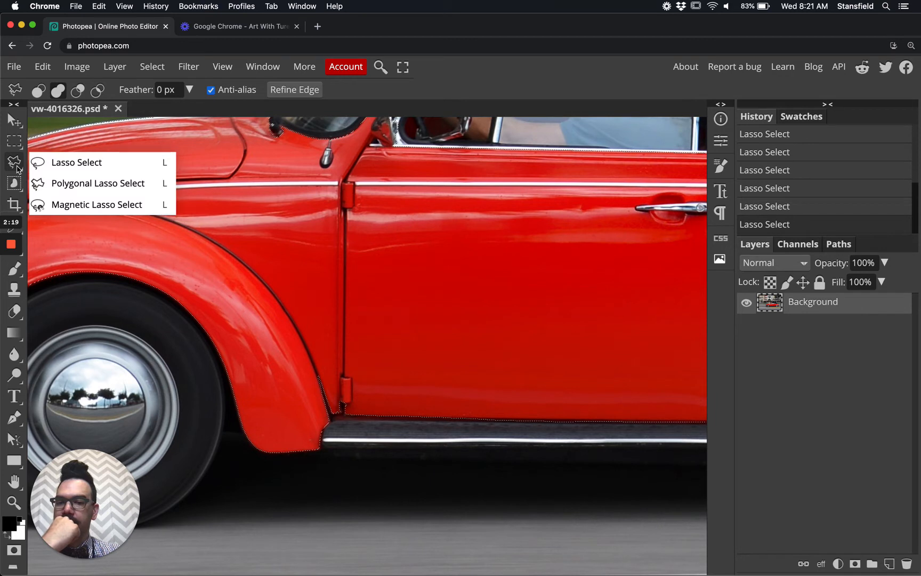
{"action": "left_click", "coordinate": [66, 183]}
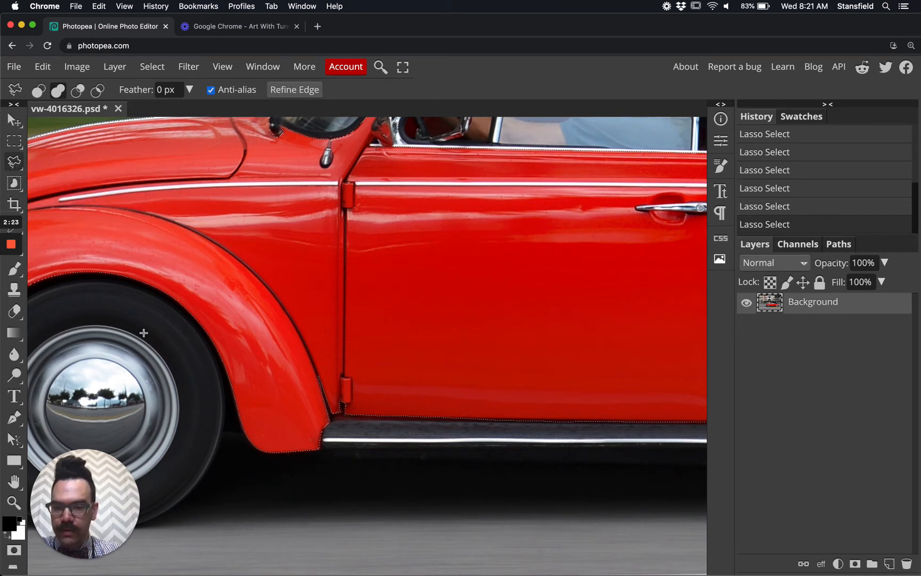
{"action": "left_click", "coordinate": [315, 423]}
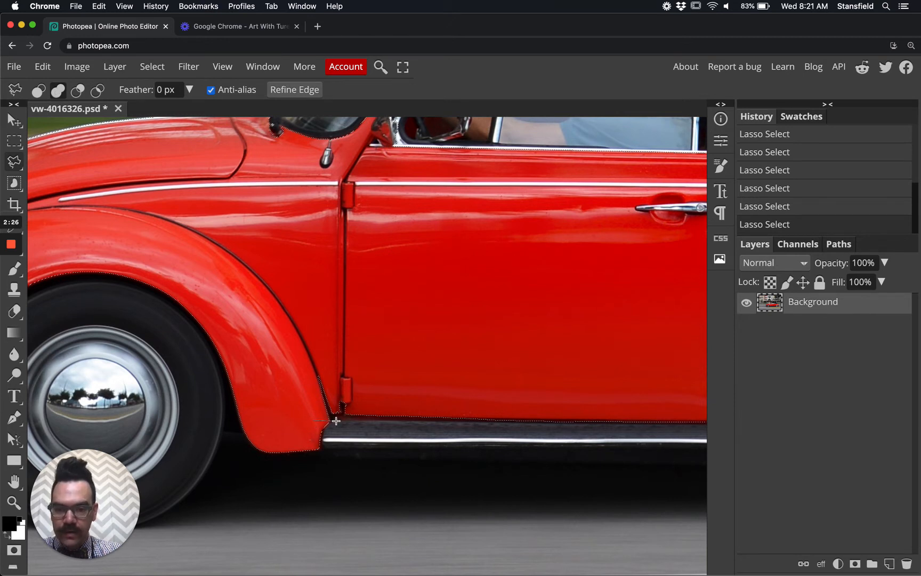
{"action": "left_click", "coordinate": [577, 422]}
{"action": "left_click", "coordinate": [573, 381]}
{"action": "left_click", "coordinate": [292, 343]}
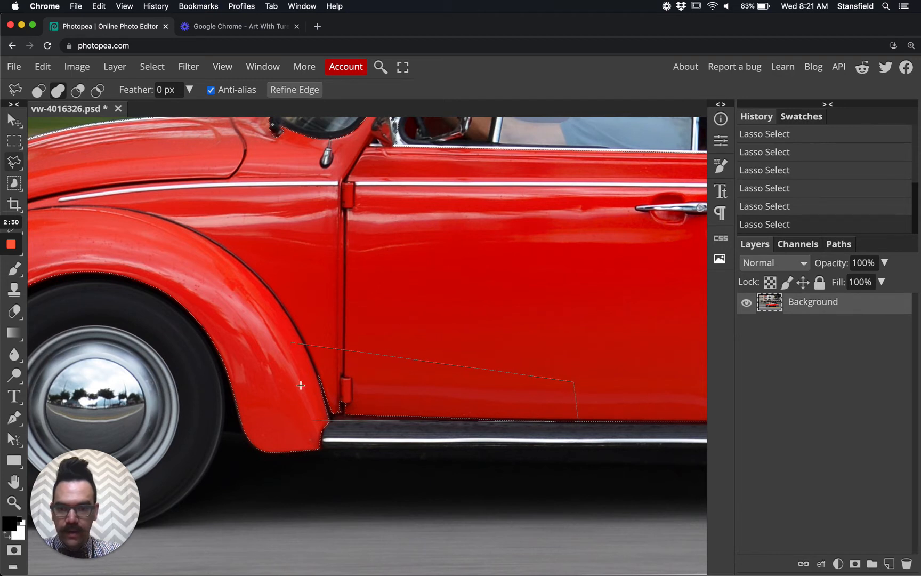
{"action": "left_click", "coordinate": [310, 421]}
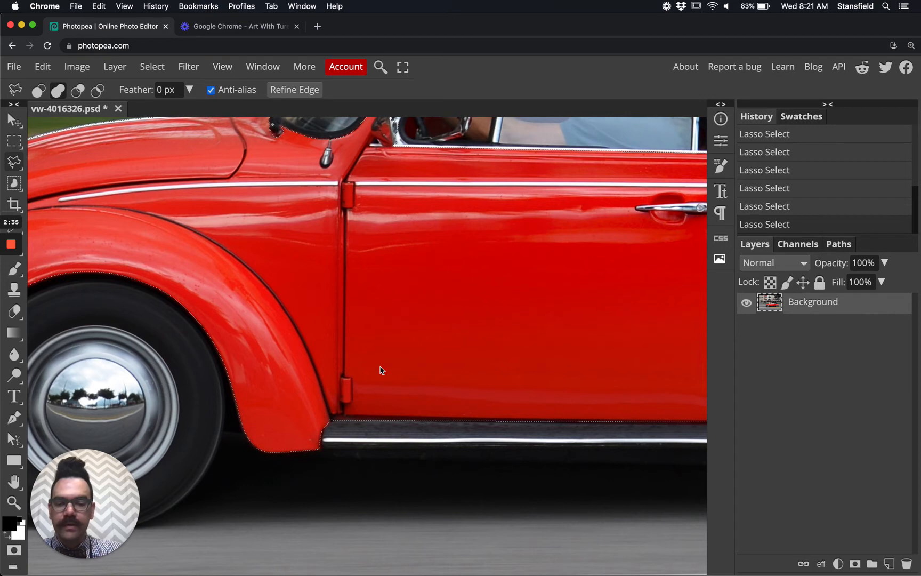
{"action": "key", "text": "super+0"}
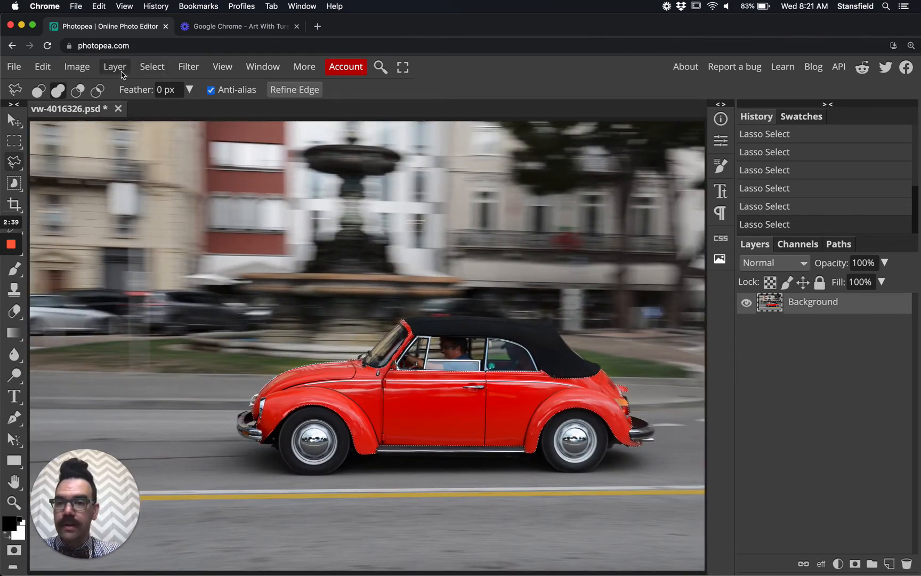
{"action": "left_click", "coordinate": [222, 67]}
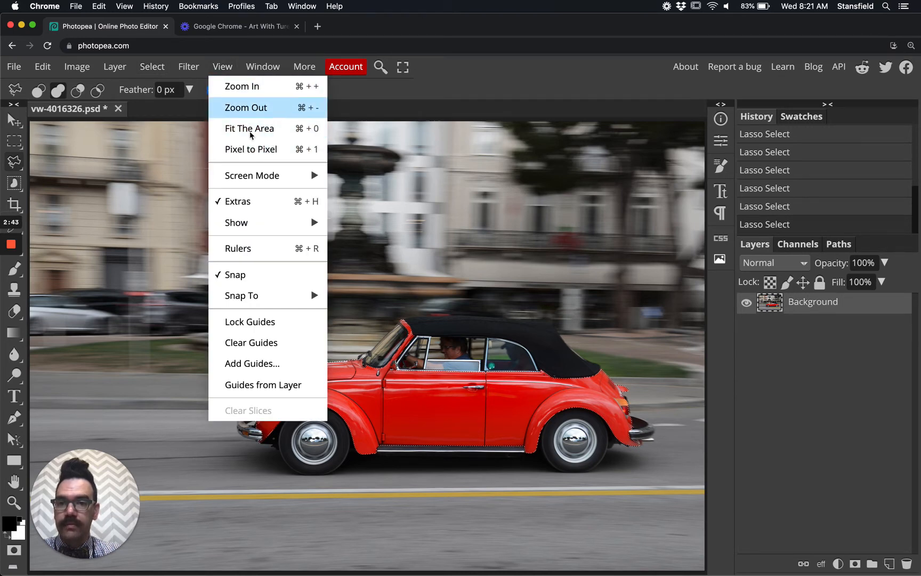
{"action": "left_click", "coordinate": [224, 67]}
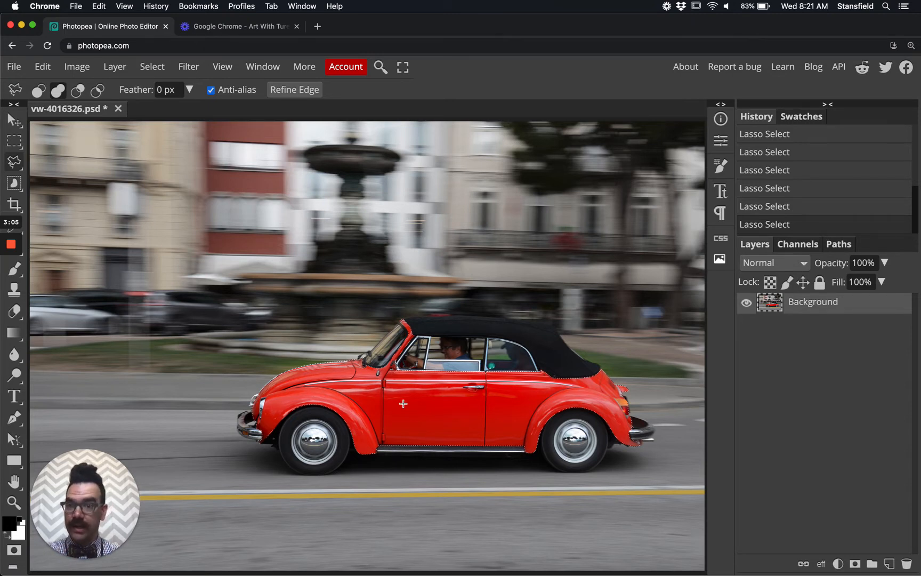
{"action": "left_click", "coordinate": [152, 66]}
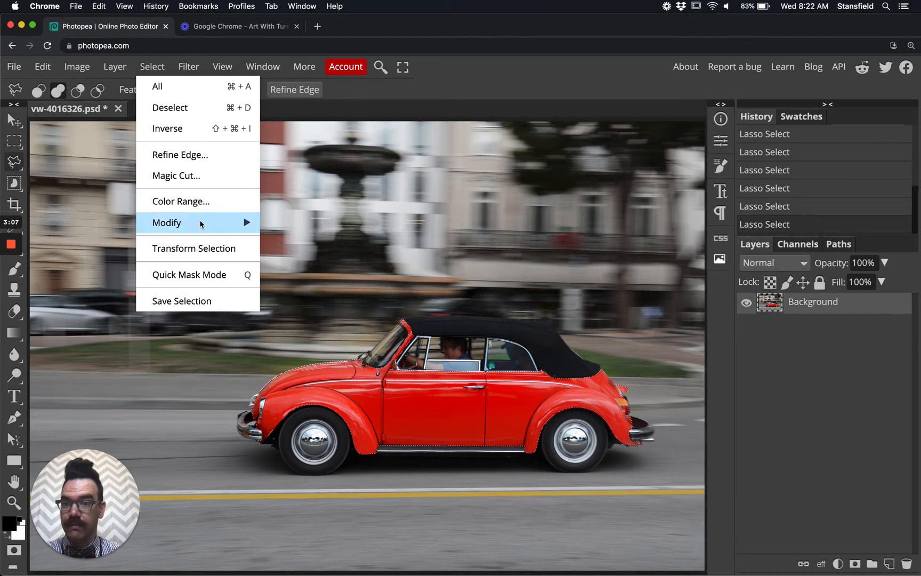
{"action": "mouse_move", "coordinate": [202, 222]}
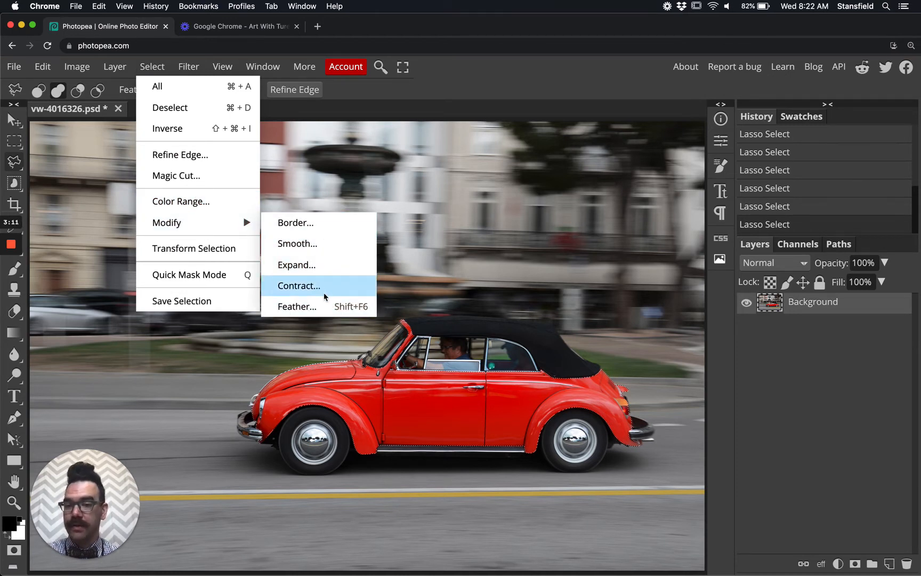
{"action": "left_click", "coordinate": [154, 69]}
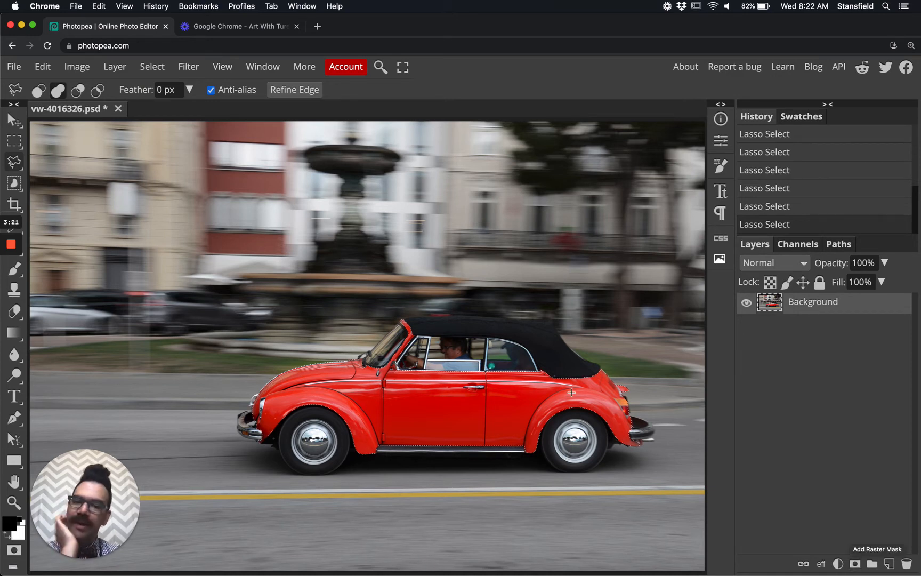
- Add a Vibrance adjustment layer masked to the selected red car body
{"action": "left_click", "coordinate": [839, 564]}
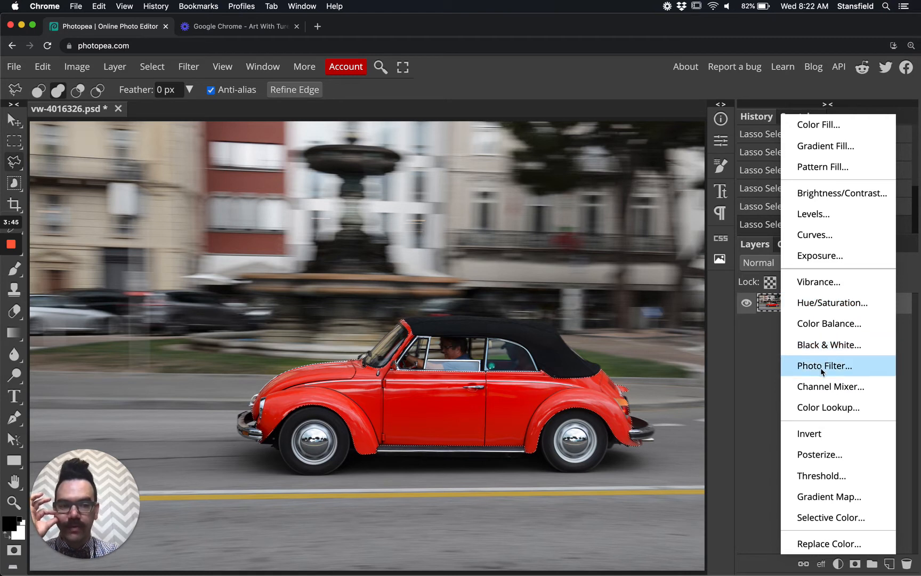
{"action": "left_click", "coordinate": [843, 285]}
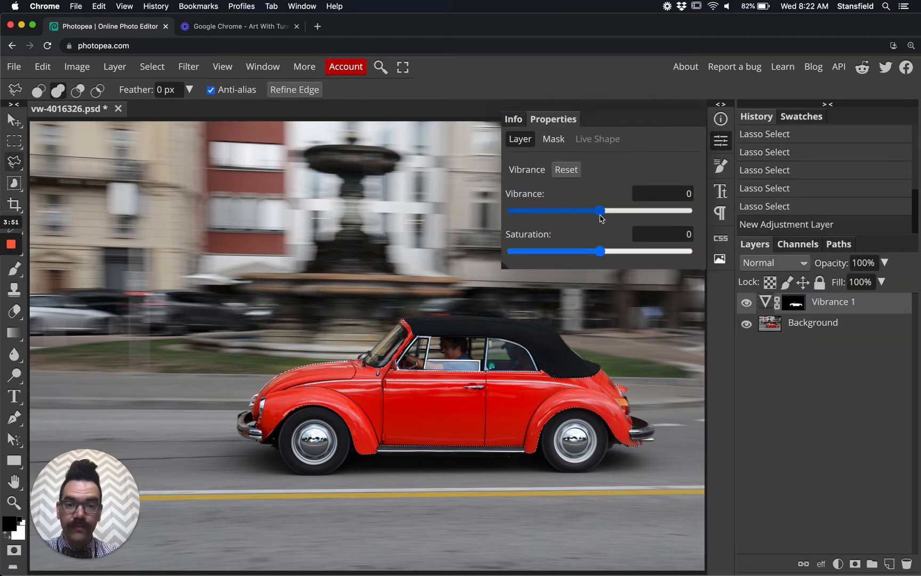
- Try Vibrance and Saturation at 100 each on the car body, and reset the adjustment
{"action": "left_click", "coordinate": [638, 211]}
{"action": "left_click", "coordinate": [641, 251]}
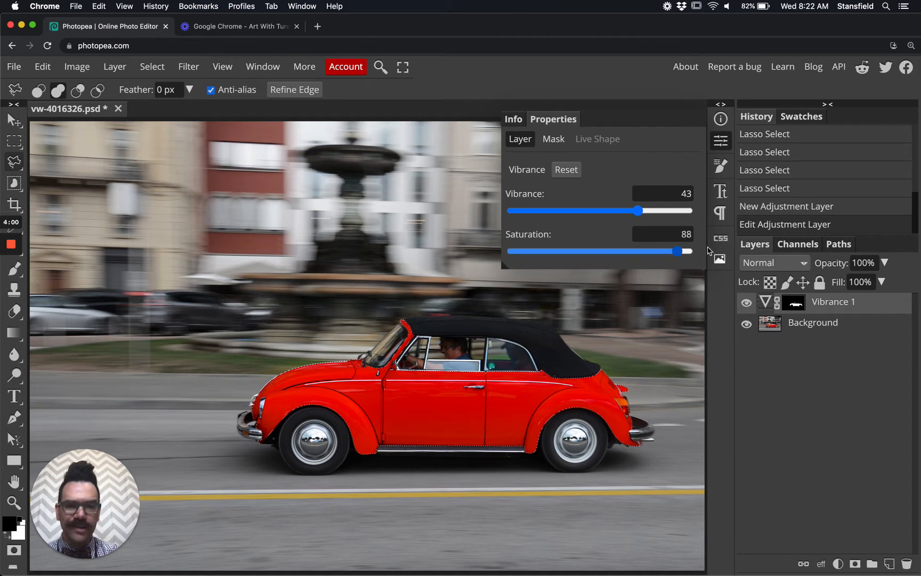
{"action": "left_click_drag", "start_coordinate": [676, 251], "coordinate": [709, 251]}
{"action": "left_click_drag", "start_coordinate": [683, 210], "coordinate": [707, 214]}
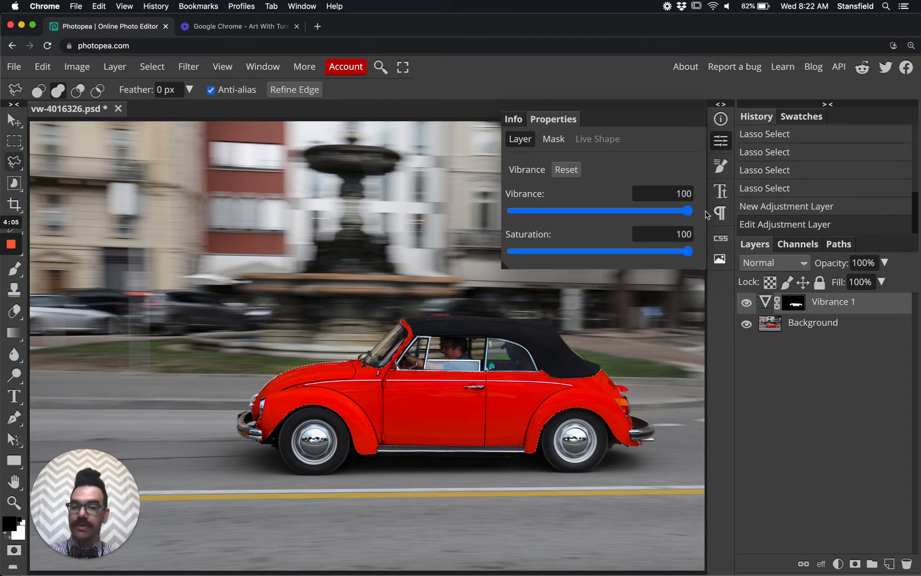
{"action": "left_click", "coordinate": [566, 170]}
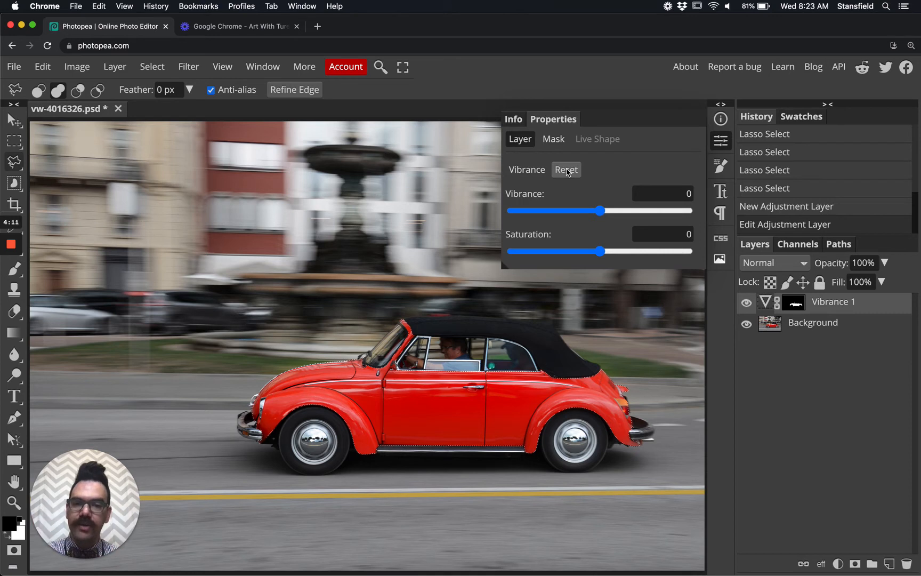
- Set the adjustment layer's Vibrance to 12 and Saturation to 14, and select its layer mask
{"action": "left_click_drag", "start_coordinate": [601, 210], "coordinate": [612, 213]}
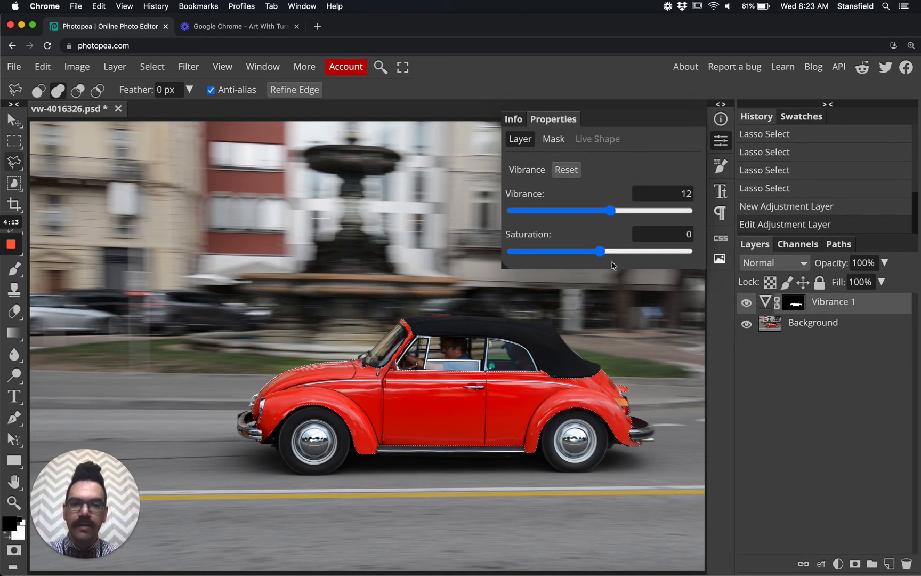
{"action": "left_click", "coordinate": [613, 252]}
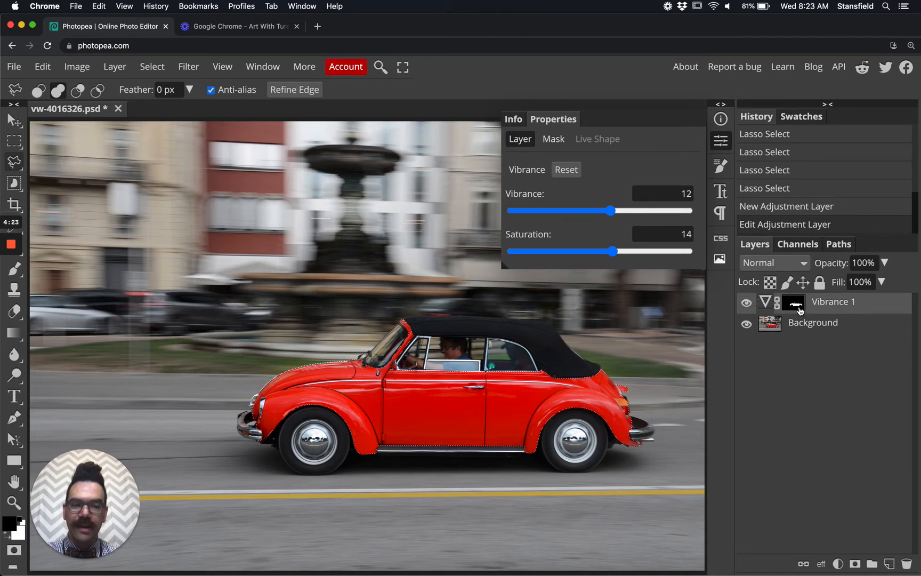
{"action": "left_click", "coordinate": [724, 143]}
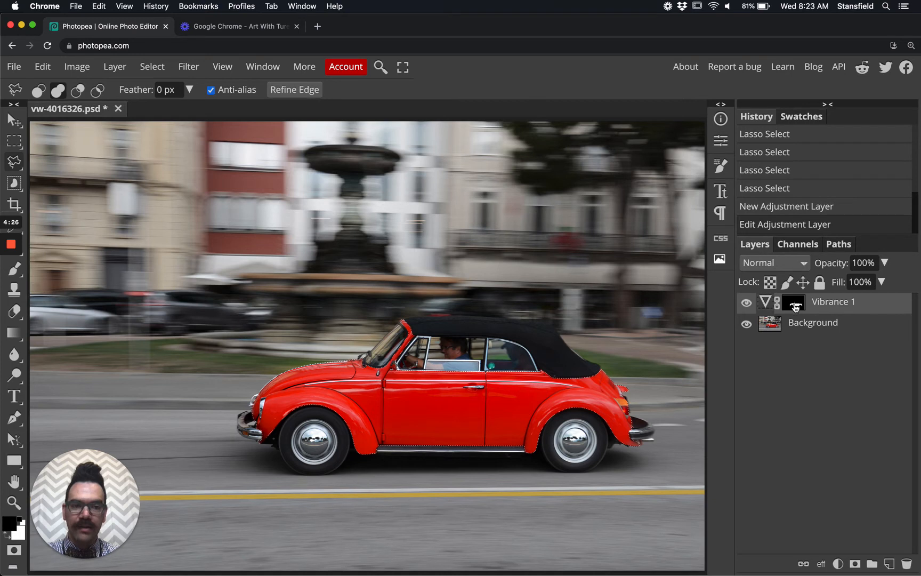
{"action": "left_click", "coordinate": [795, 307]}
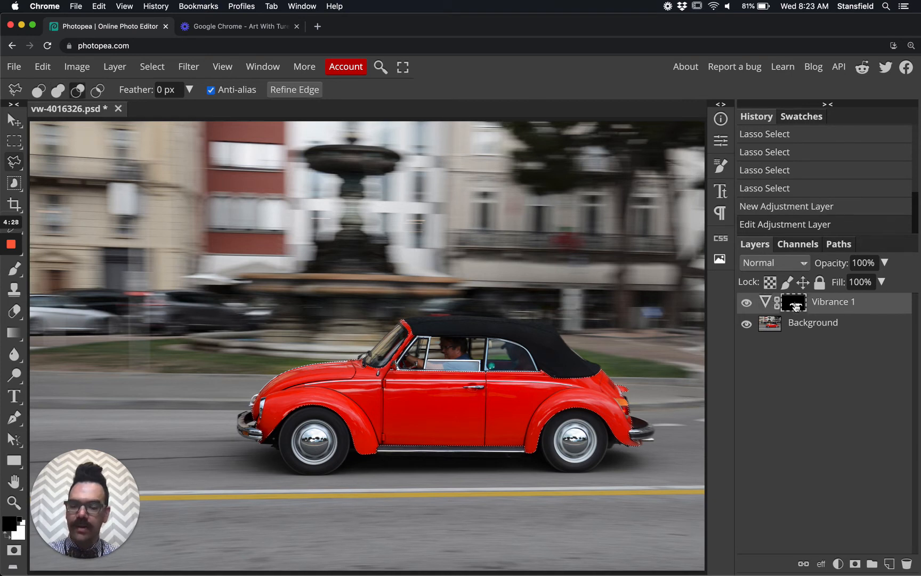
- Examine the Vibrance layer's mask on its own, and return to the normal image view
{"action": "left_click", "coordinate": [795, 307], "text": "alt"}
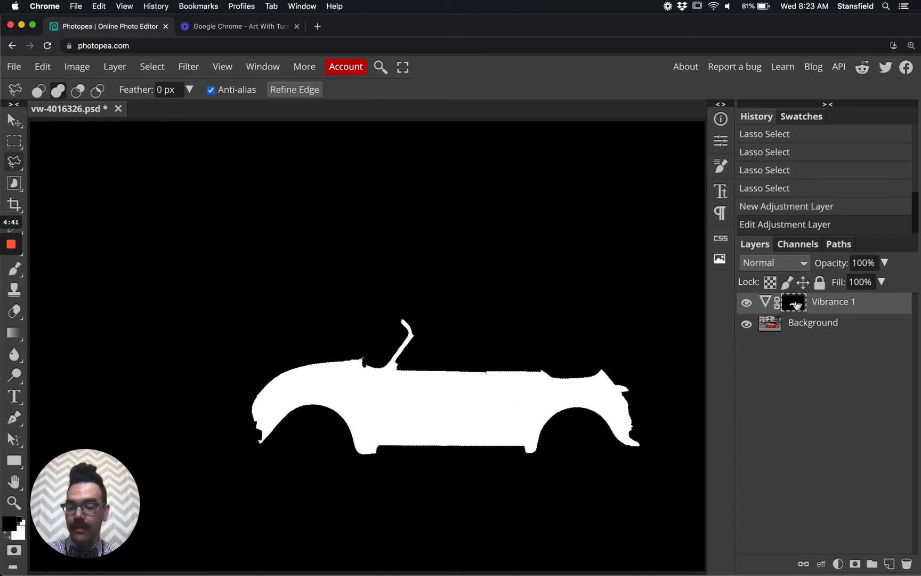
{"action": "left_click", "coordinate": [797, 305], "text": "alt"}
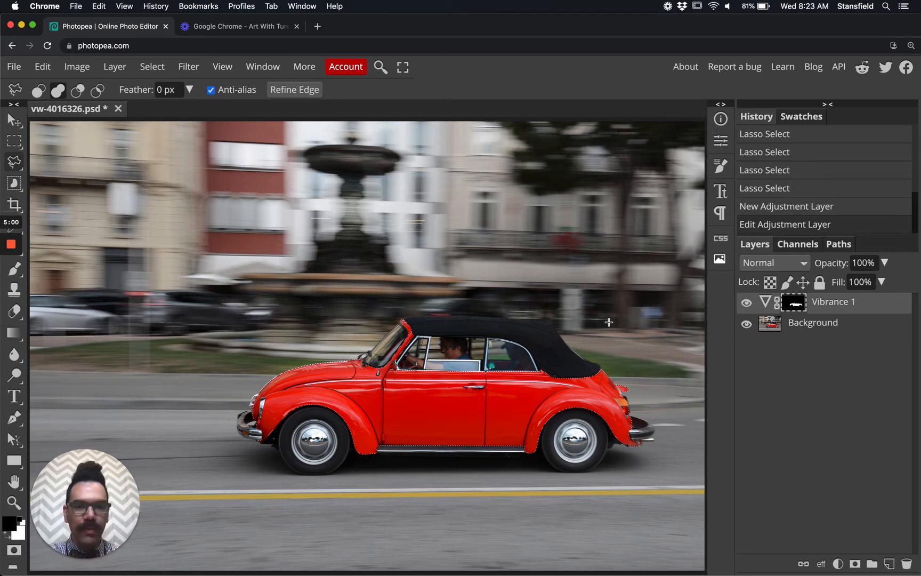
- Invert the car body selection and add a Hue/Saturation adjustment layer masked to everything outside it
{"action": "left_click", "coordinate": [152, 67]}
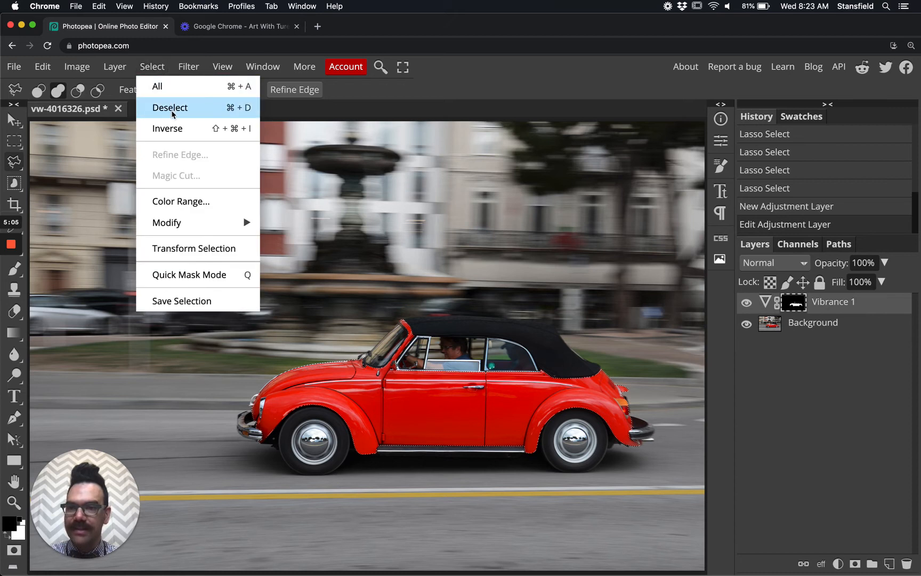
{"action": "left_click", "coordinate": [223, 133]}
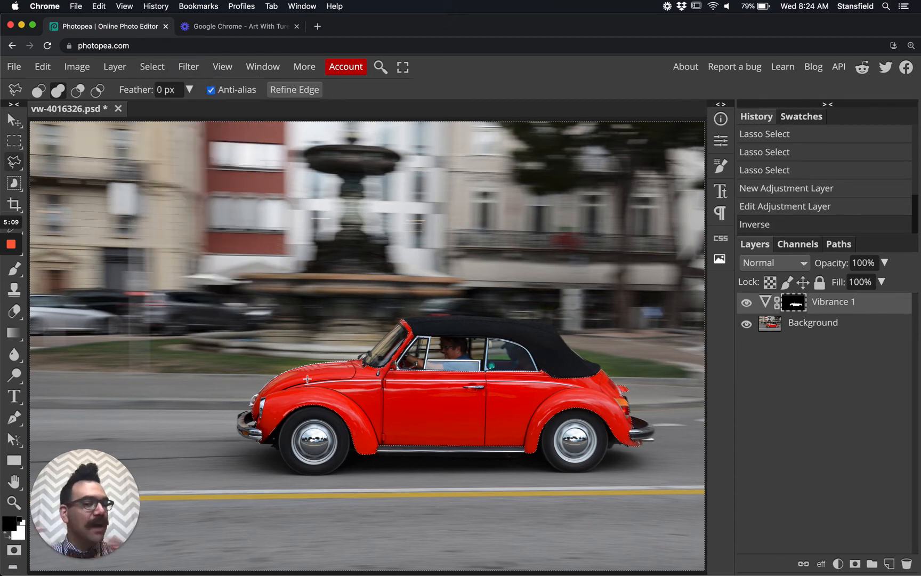
{"action": "left_click", "coordinate": [838, 564]}
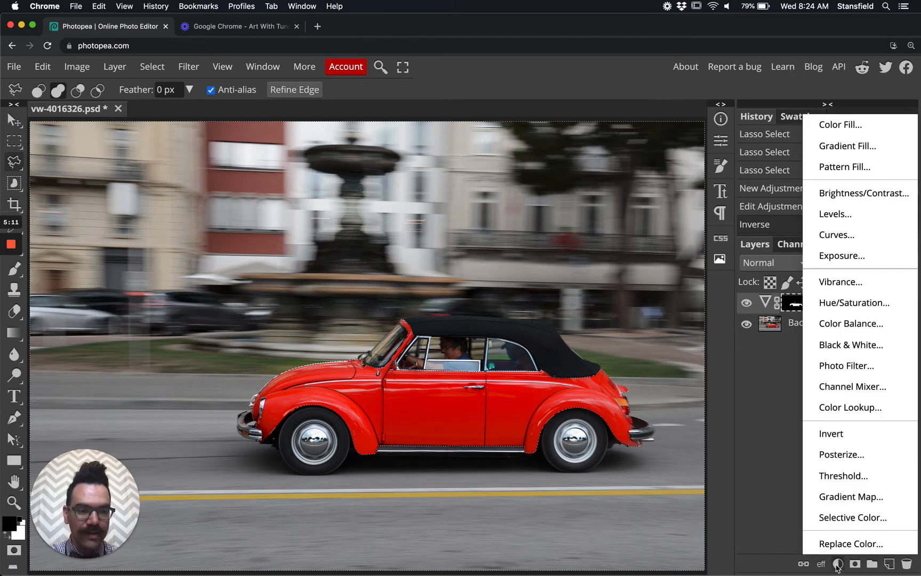
{"action": "left_click", "coordinate": [846, 304]}
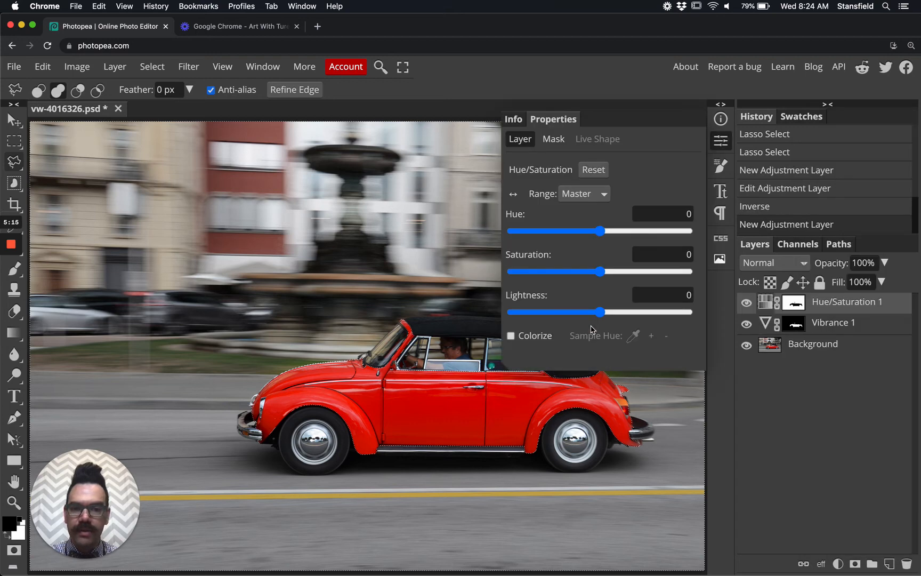
- Try Saturation -100 and -30, Hue 92, and Lightness -61 and 53 on the surroundings, and reset the Hue/Saturation adjustment
{"action": "left_click_drag", "start_coordinate": [600, 271], "coordinate": [489, 272]}
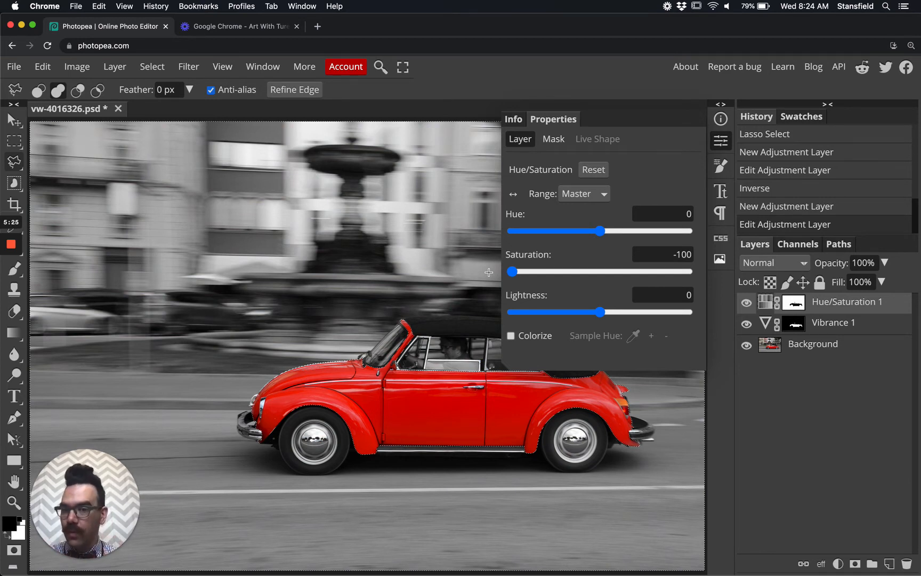
{"action": "left_click_drag", "start_coordinate": [489, 273], "coordinate": [575, 272]}
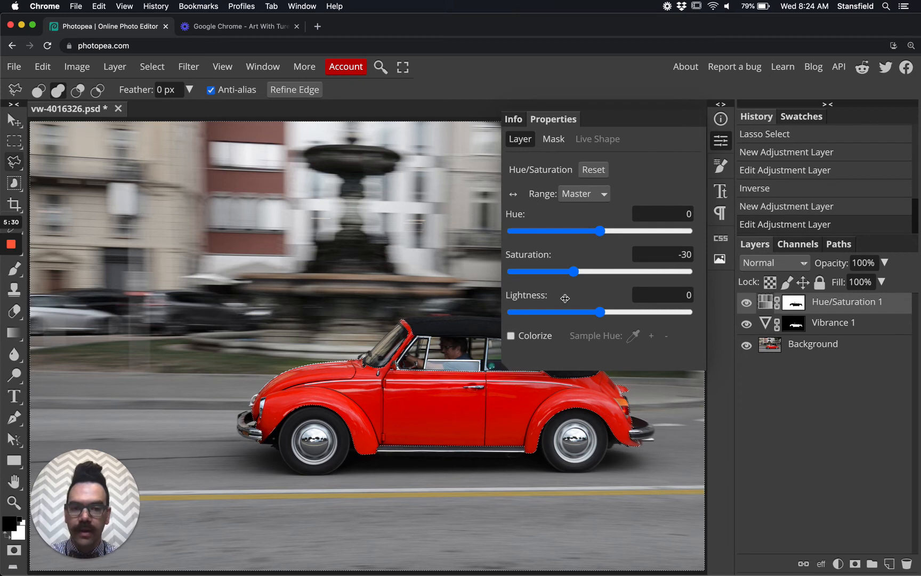
{"action": "left_click_drag", "start_coordinate": [576, 233], "coordinate": [646, 236]}
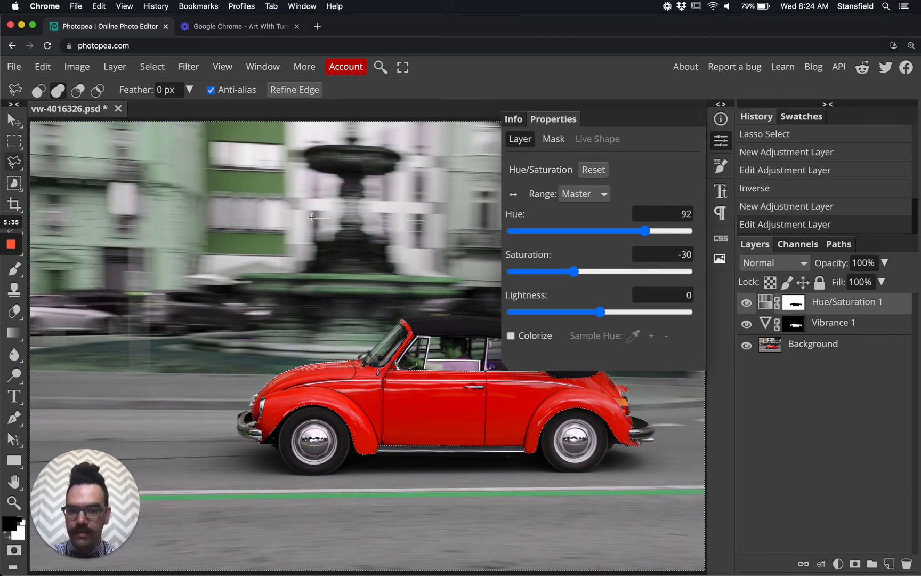
{"action": "left_click_drag", "start_coordinate": [599, 312], "coordinate": [546, 313]}
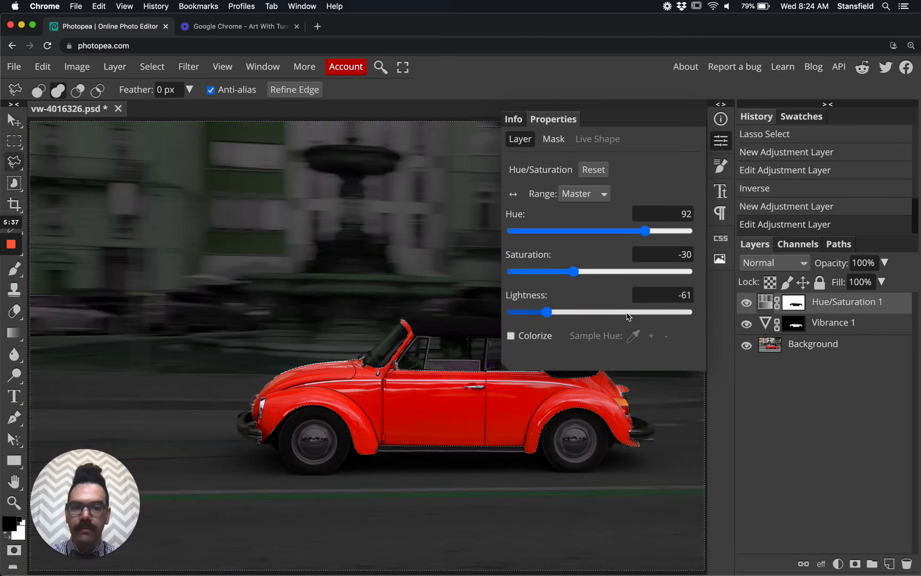
{"action": "left_click", "coordinate": [646, 312]}
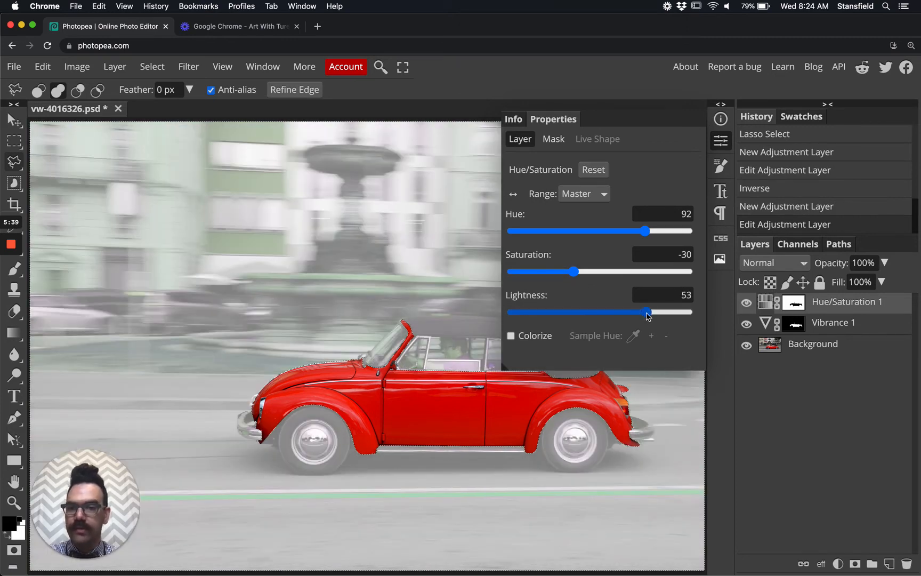
{"action": "left_click", "coordinate": [595, 170]}
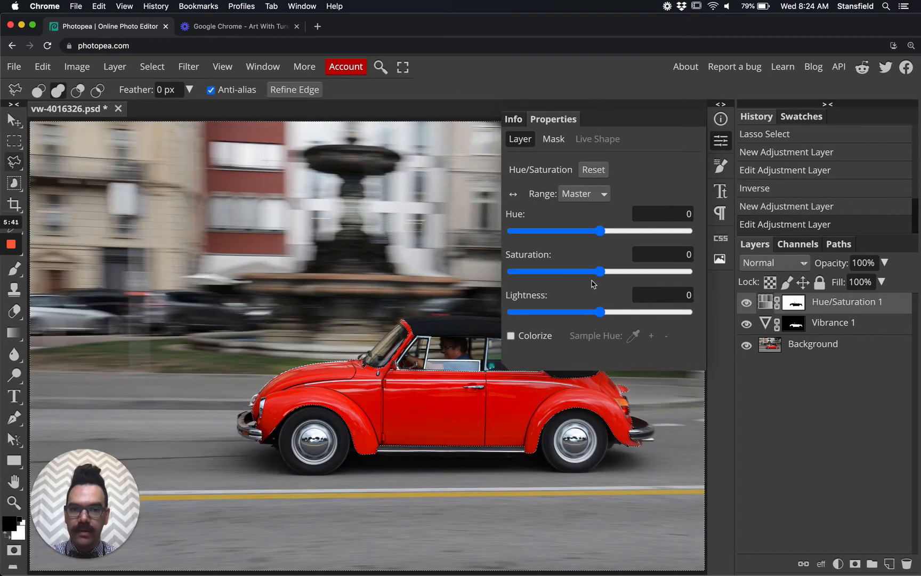
- Set the Hue/Saturation layer's Saturation to -32 to mute the surroundings, and clear the selection
{"action": "left_click", "coordinate": [554, 272]}
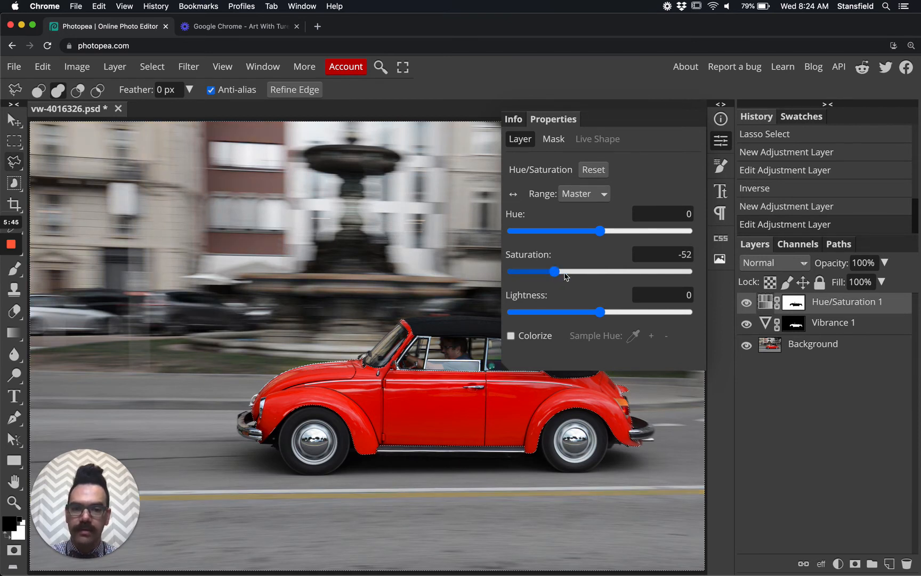
{"action": "left_click", "coordinate": [566, 272]}
{"action": "left_click_drag", "start_coordinate": [566, 272], "coordinate": [573, 274]}
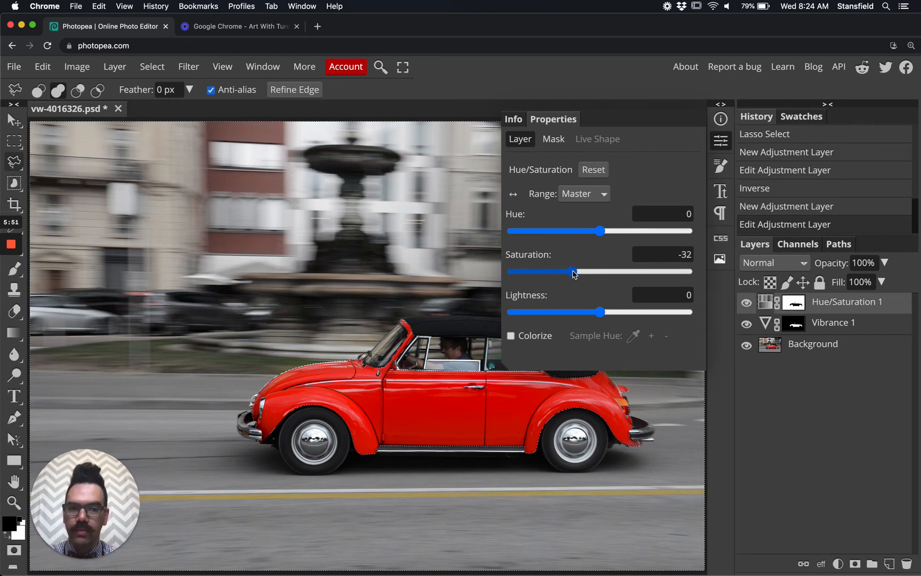
{"action": "left_click", "coordinate": [722, 143]}
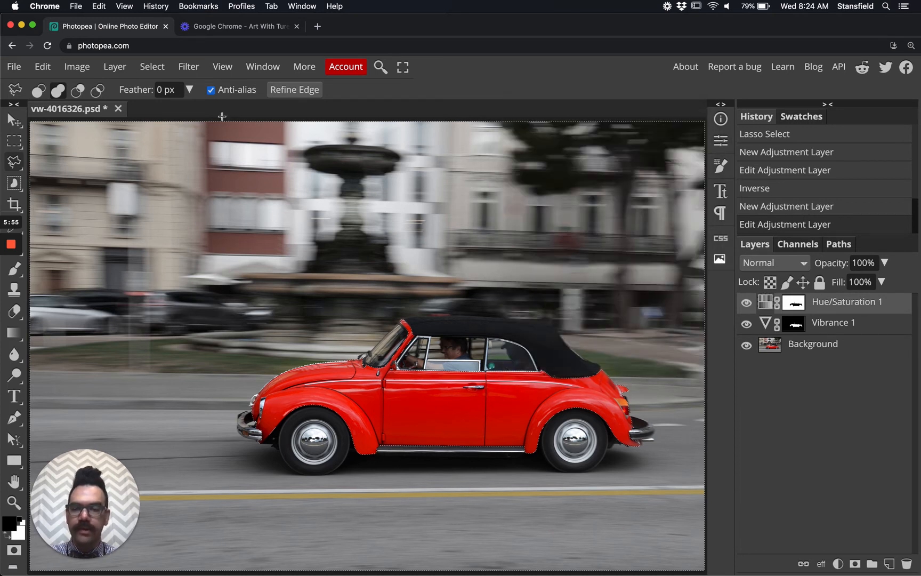
{"action": "left_click", "coordinate": [156, 67]}
{"action": "left_click", "coordinate": [185, 108]}
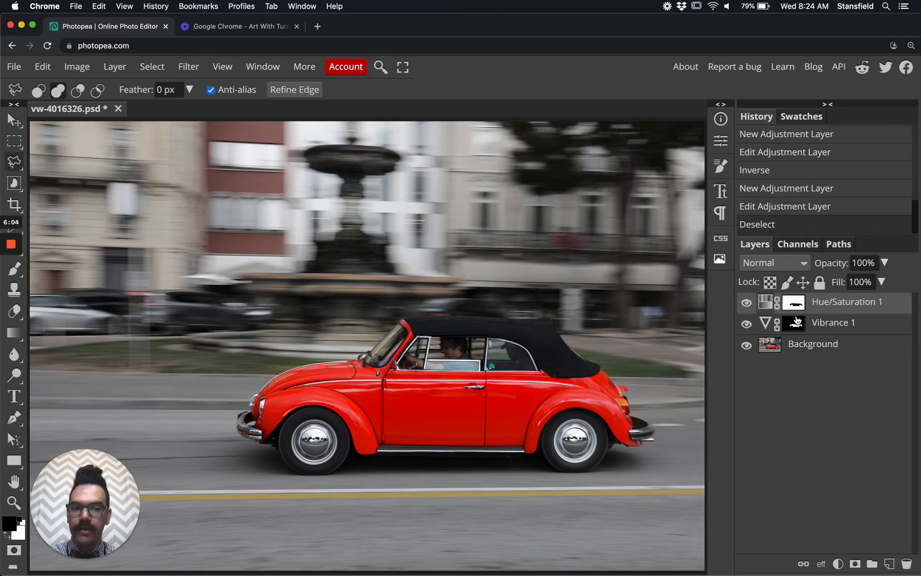
- Load the Vibrance layer's mask as a selection of the car body
{"action": "key", "text": "super+minus"}
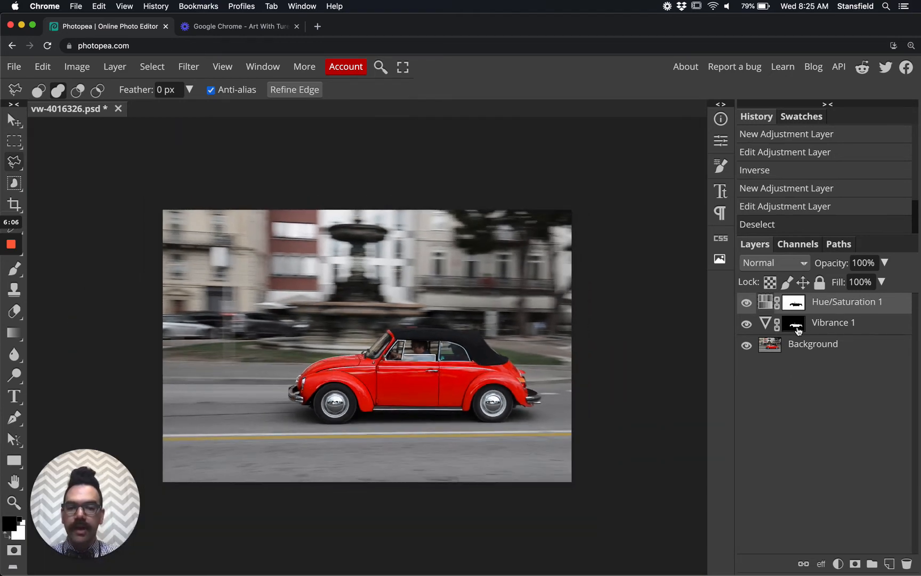
{"action": "mouse_move", "coordinate": [746, 304]}
{"action": "left_mouse_down"}
{"action": "mouse_move", "coordinate": [748, 329]}
{"action": "mouse_move", "coordinate": [747, 306]}
{"action": "left_mouse_up"}
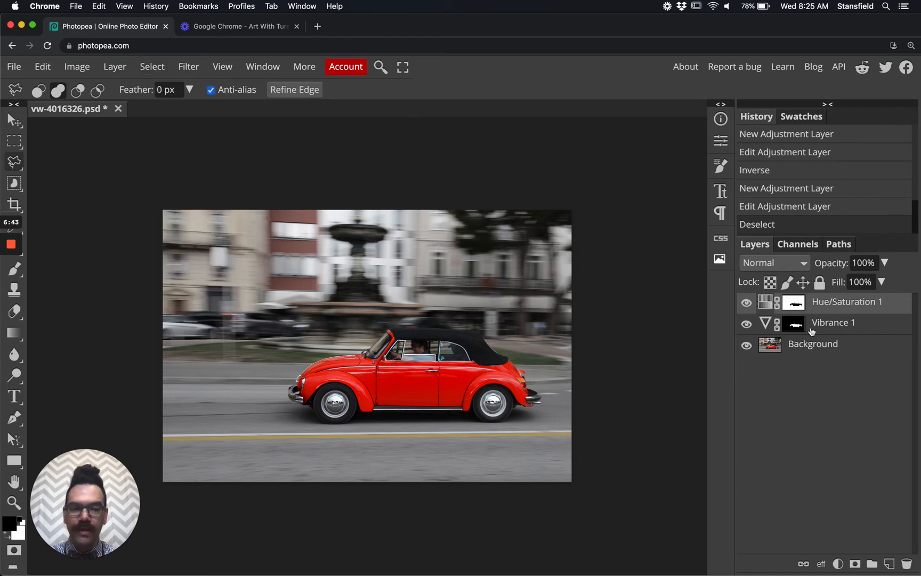
{"action": "left_click", "coordinate": [795, 305]}
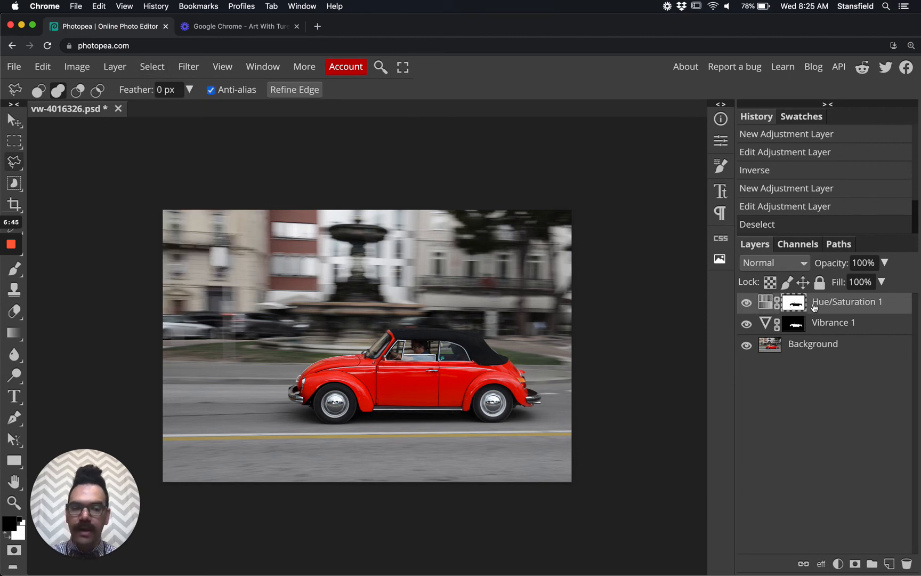
{"action": "left_click", "coordinate": [795, 323]}
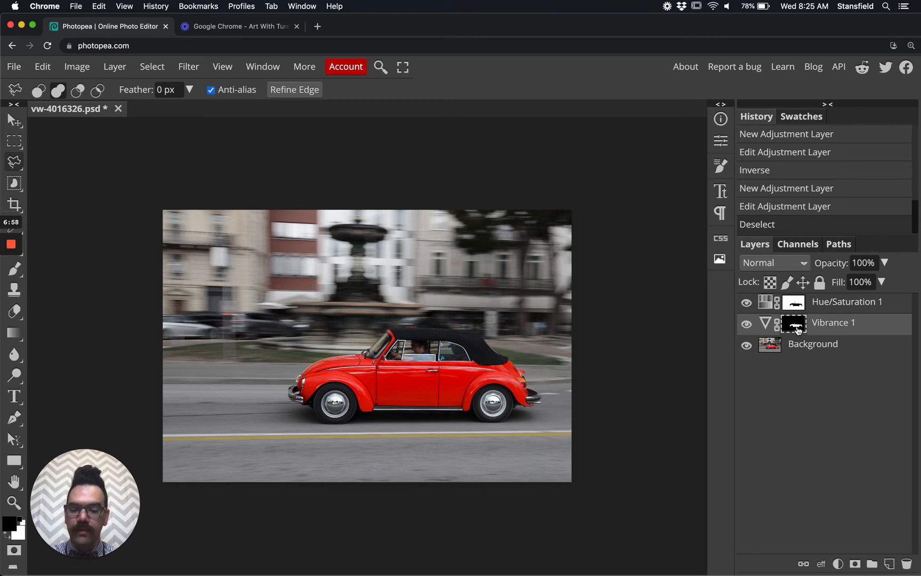
{"action": "left_click", "coordinate": [794, 326], "text": "super"}
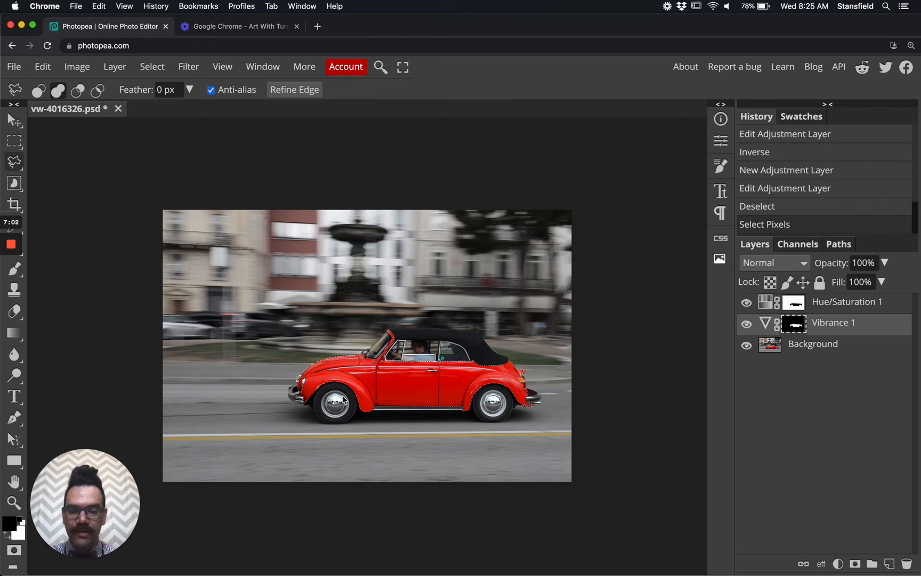
- Examine the reloaded selection's edge around the front wheel arch and the bottom of the door
{"action": "key", "text": "super+plus"}
{"action": "key", "text": "super+plus"}
{"action": "key", "text": "super+plus"}
{"action": "key", "text": "super+plus"}
{"action": "left_click_drag", "start_coordinate": [363, 504], "coordinate": [398, 176]}
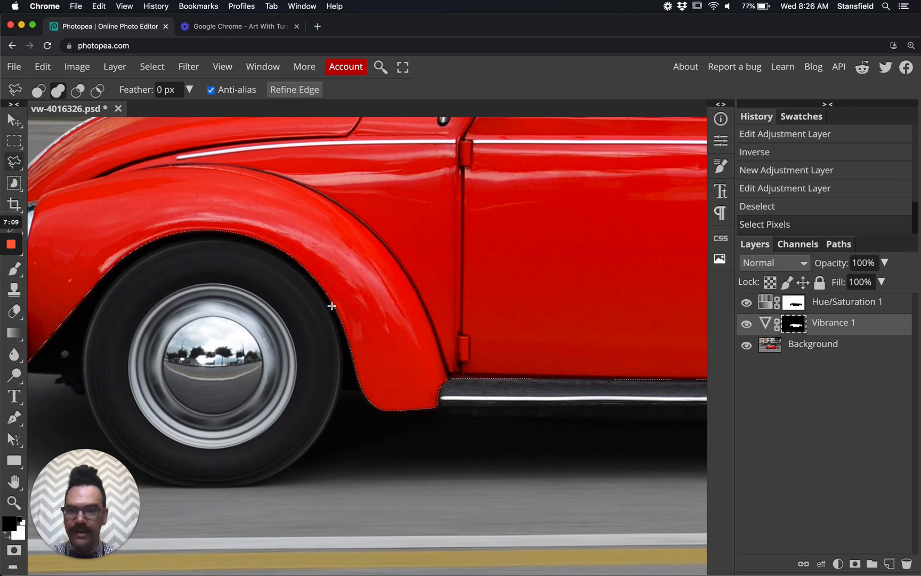
{"action": "key", "text": "super+0"}
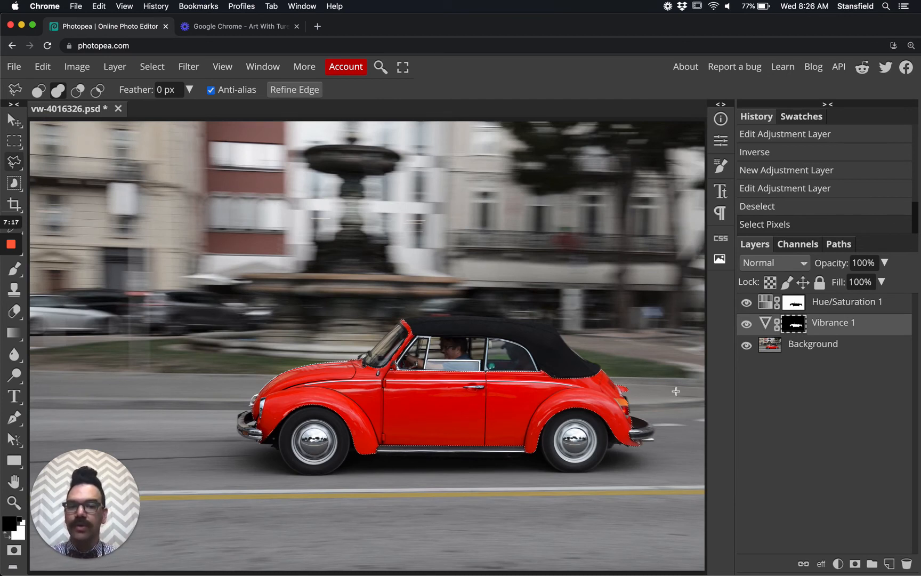
{"action": "left_click", "coordinate": [838, 564]}
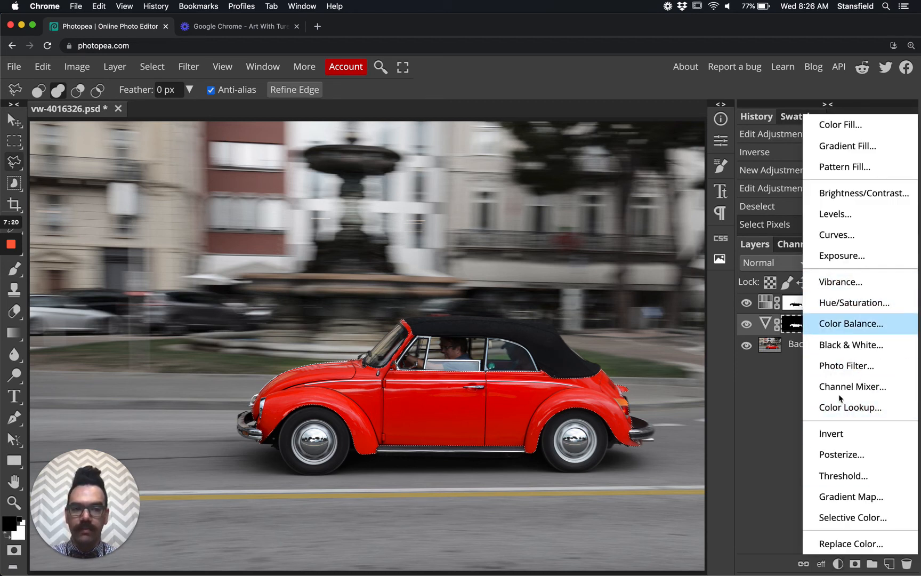
{"action": "left_click", "coordinate": [839, 564]}
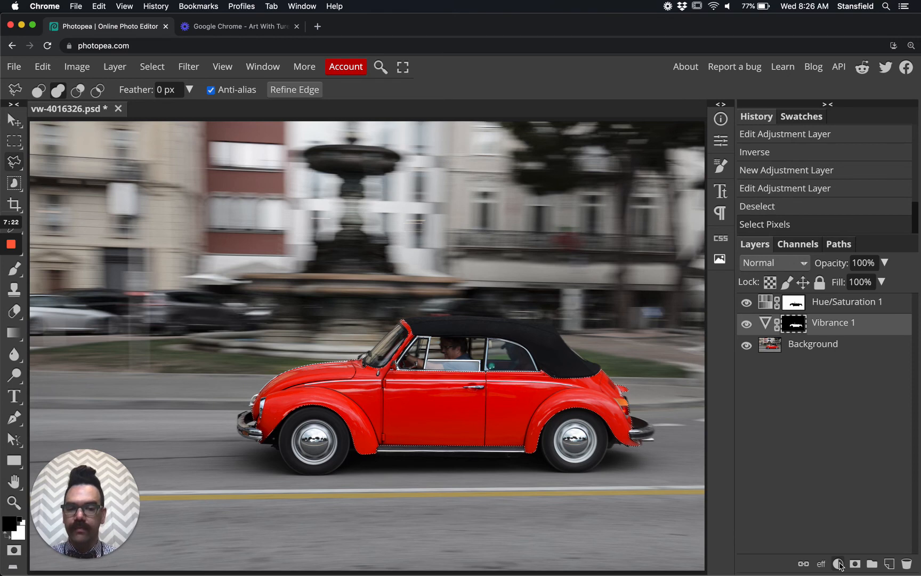
{"action": "key", "text": "super+minus"}
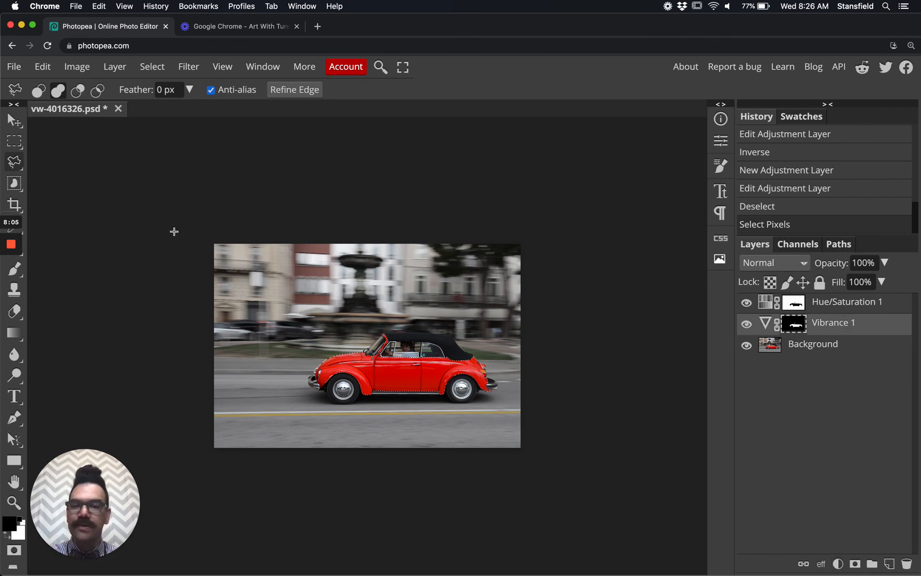
- Export the edited image as a JPG
{"action": "left_click", "coordinate": [15, 67]}
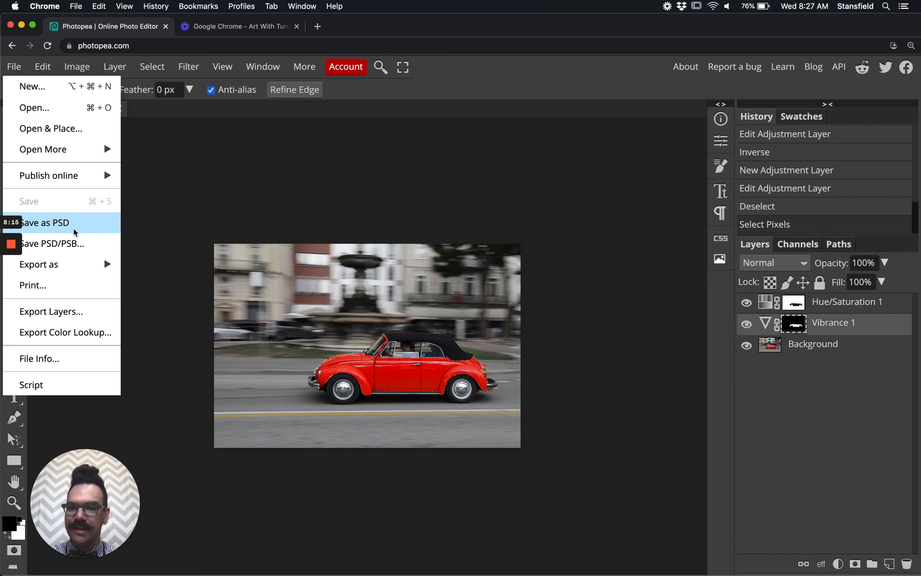
{"action": "mouse_move", "coordinate": [74, 265]}
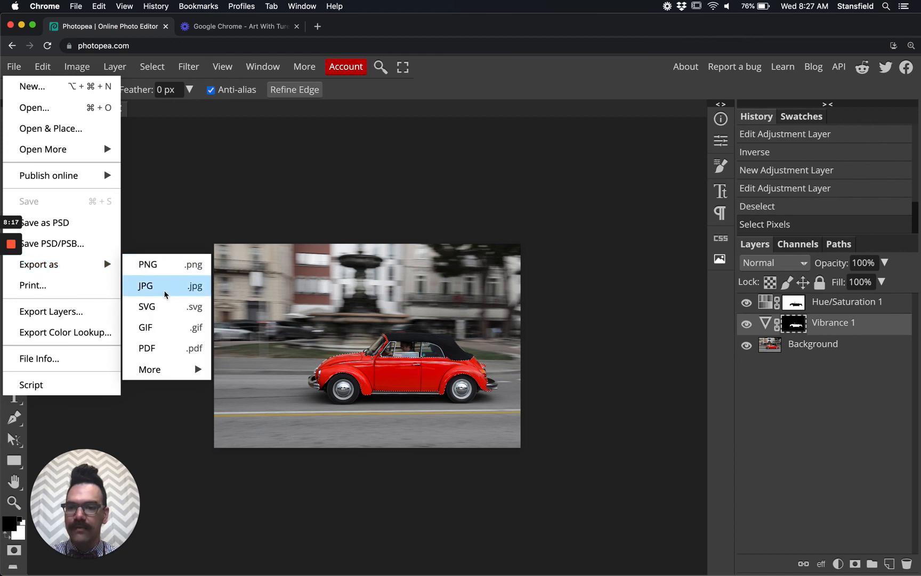